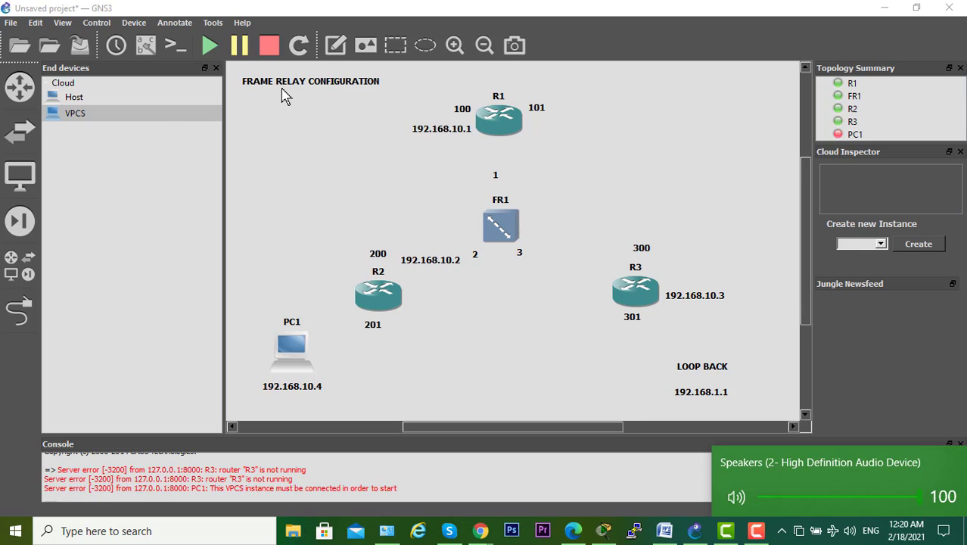
Step: List the available switches, shift FR1 slightly up toward R1, and place port labels 2 and 3 closer beneath it
click(21, 132)
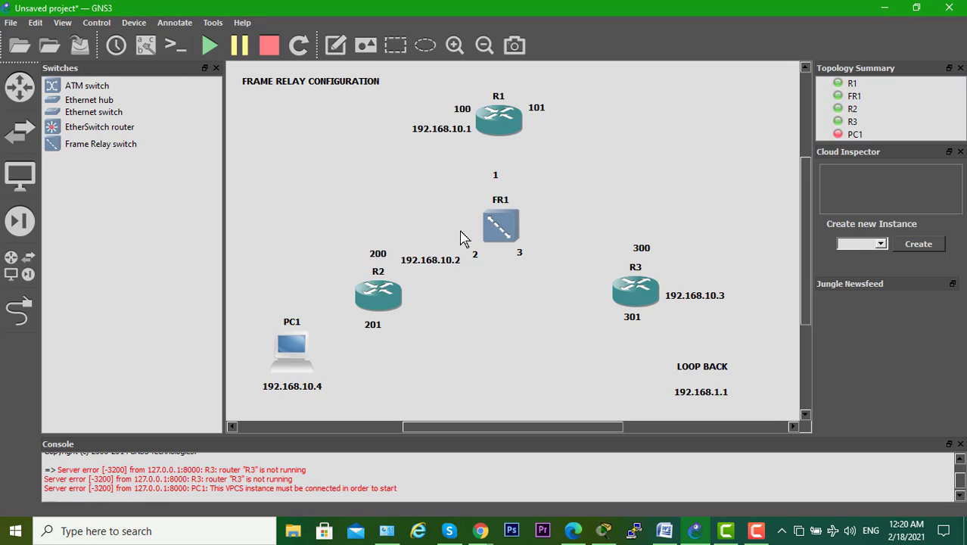
drag(496, 230, 496, 219)
drag(479, 253, 523, 236)
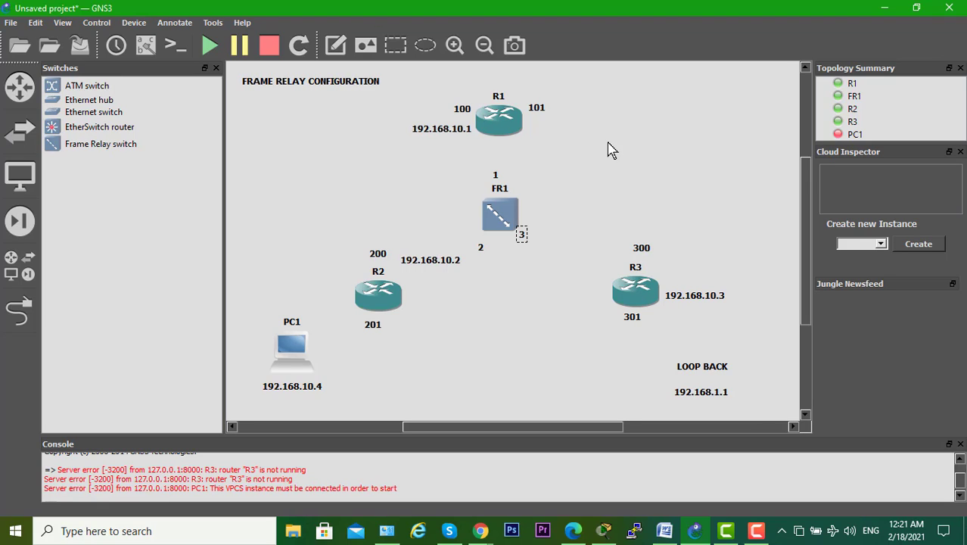
Step: Compute the Idle-PC values for router R1 and apply the starred value 0x606099c4 [59]
right_click(490, 133)
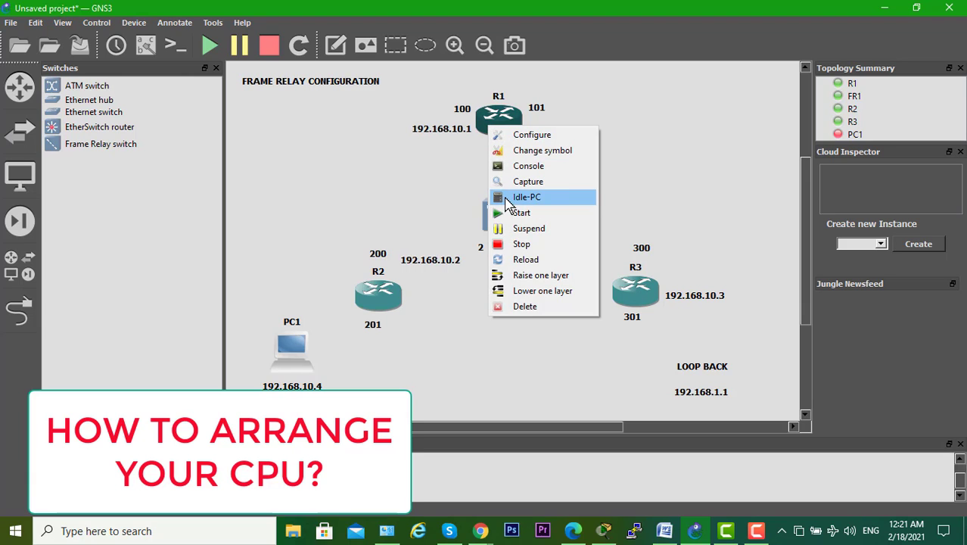
click(503, 198)
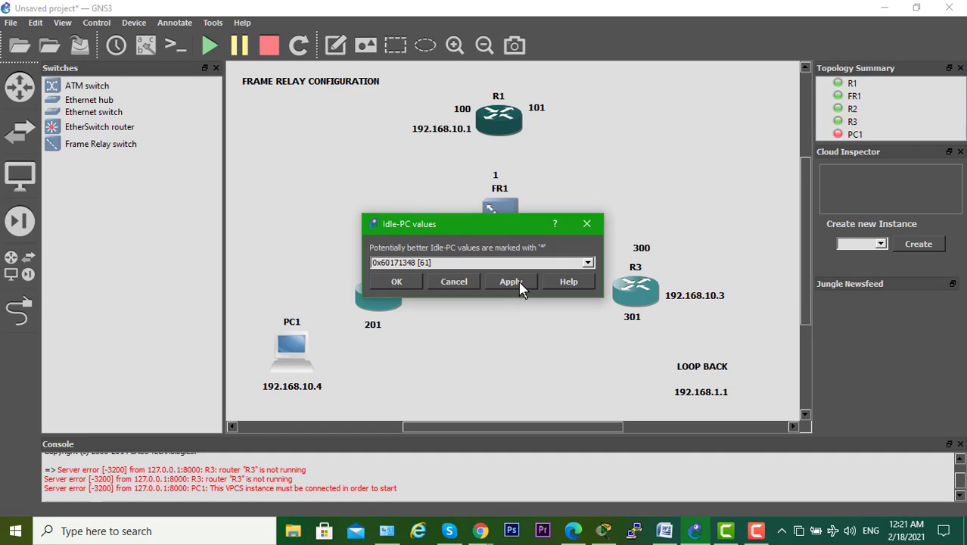
click(589, 263)
click(591, 264)
click(591, 263)
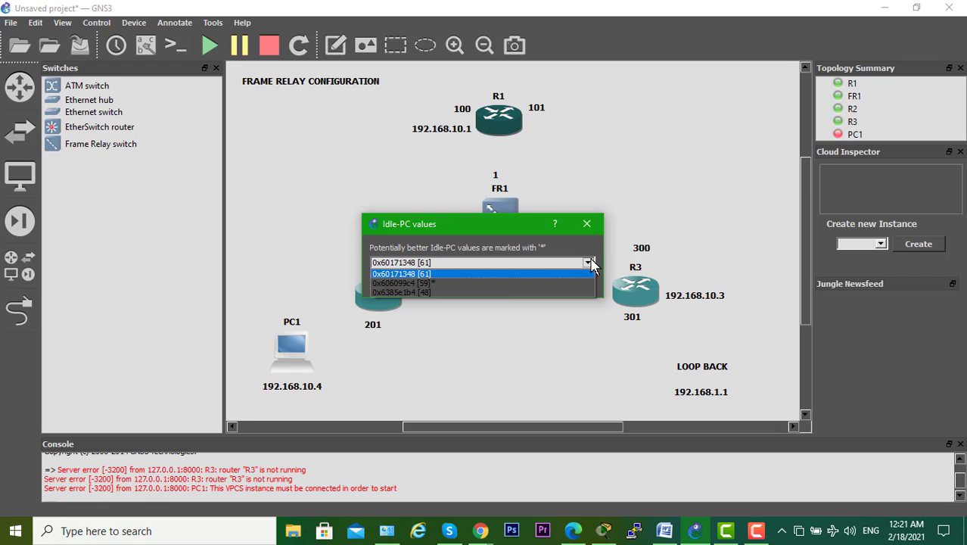
click(489, 282)
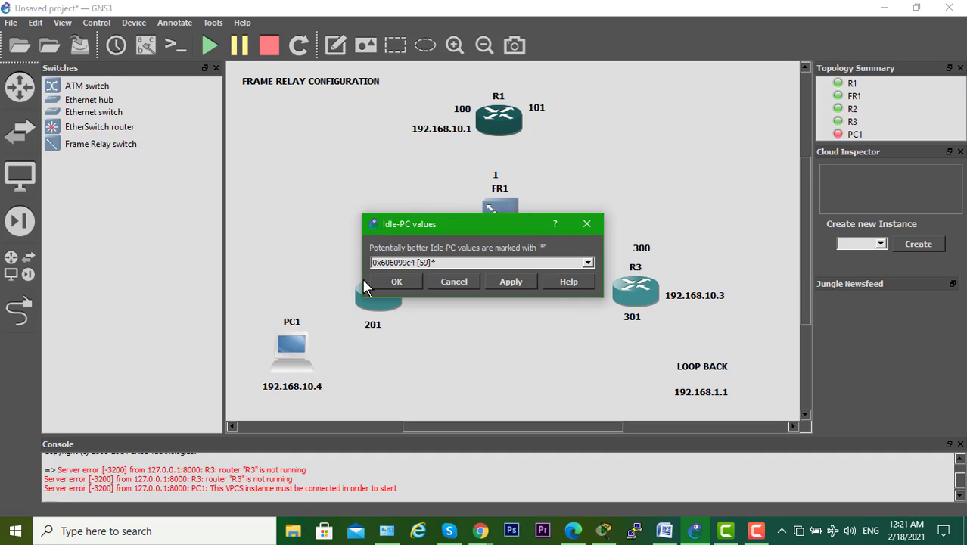
click(396, 281)
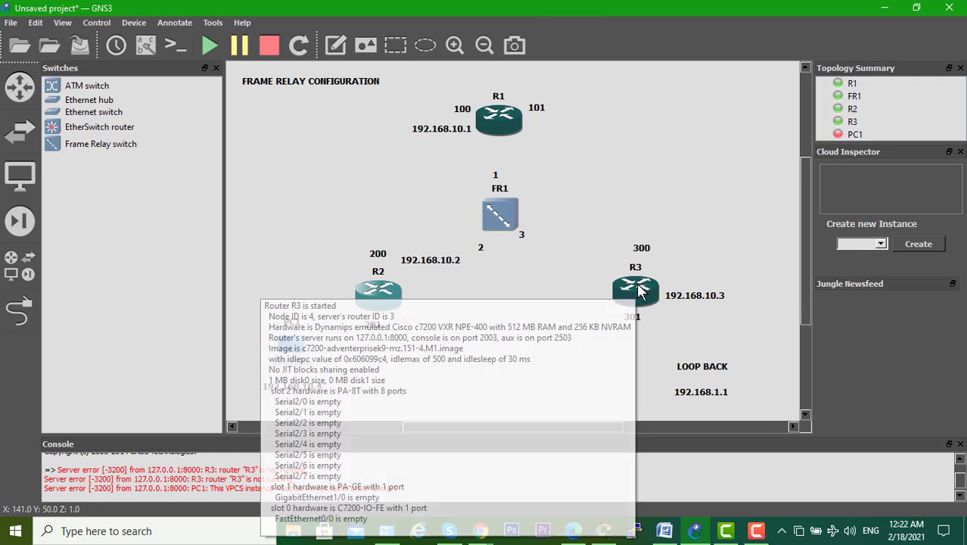
mouse_move(636, 299)
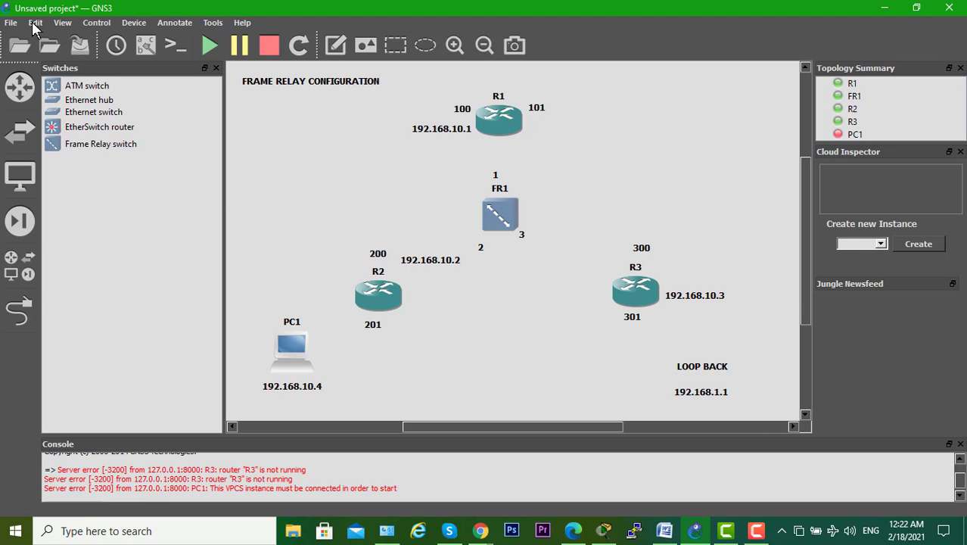
click(92, 24)
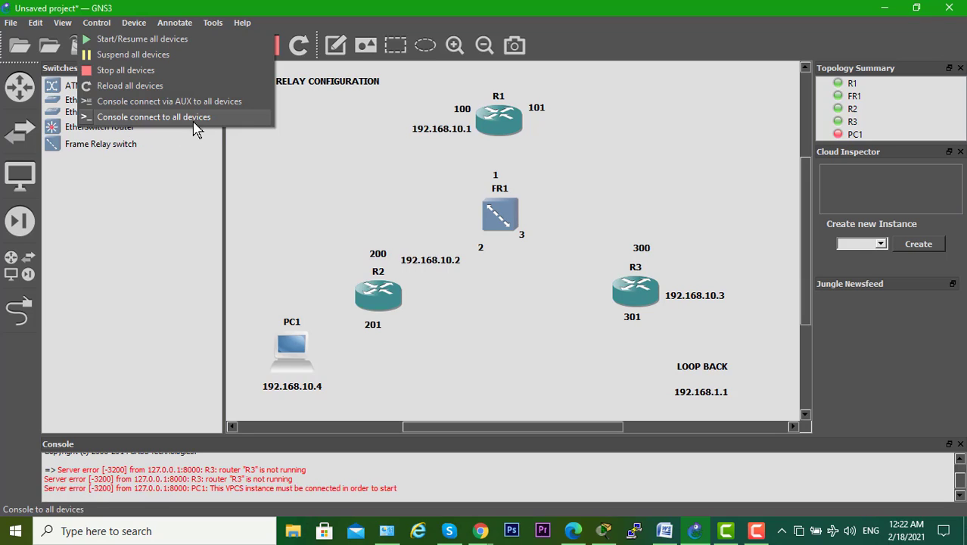
click(659, 168)
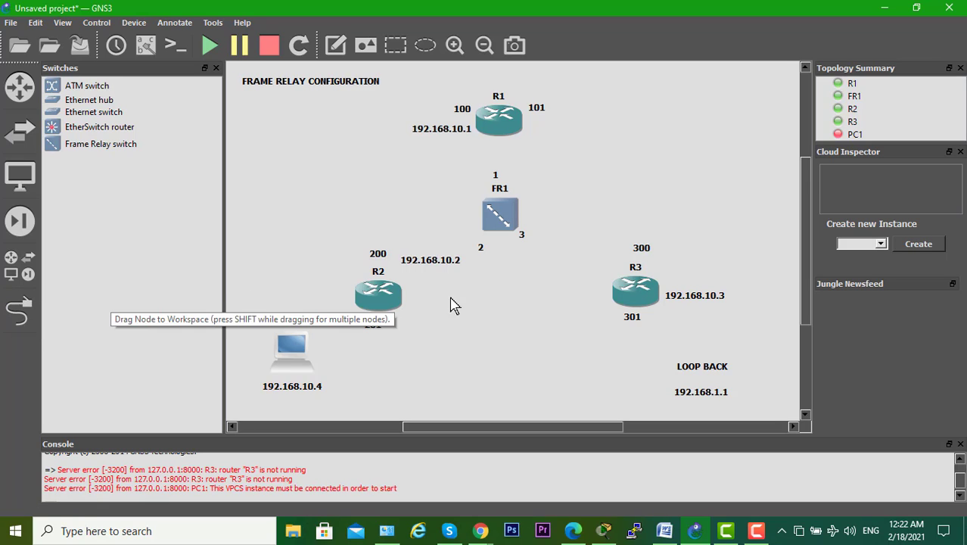
Step: Open the node configuration of Frame Relay switch FR1 and set the mapping source to port 1, DLCI 100
right_click(497, 207)
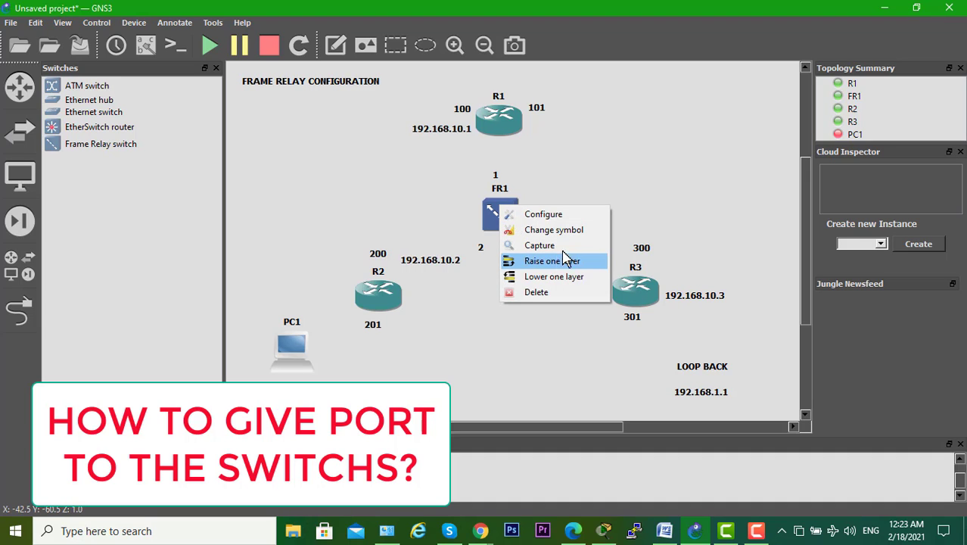
click(587, 218)
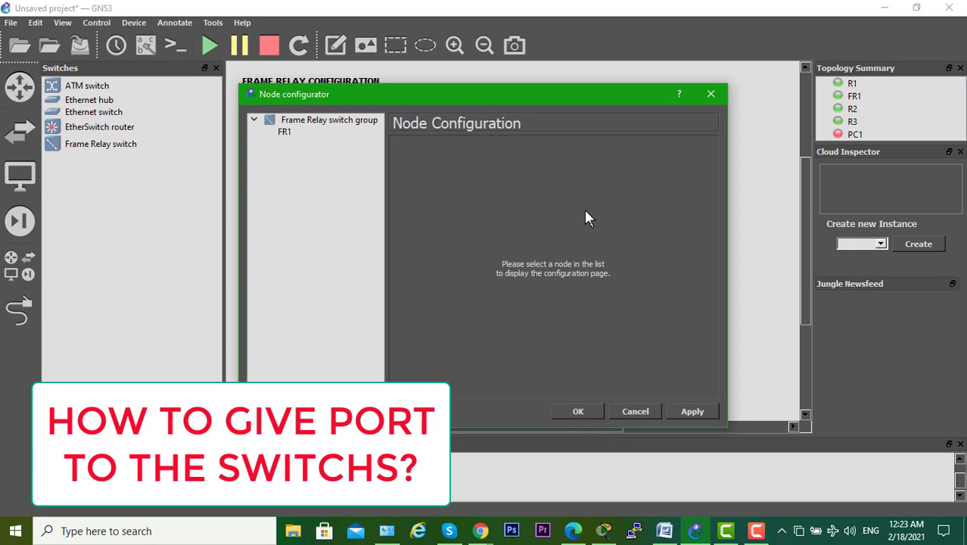
click(298, 135)
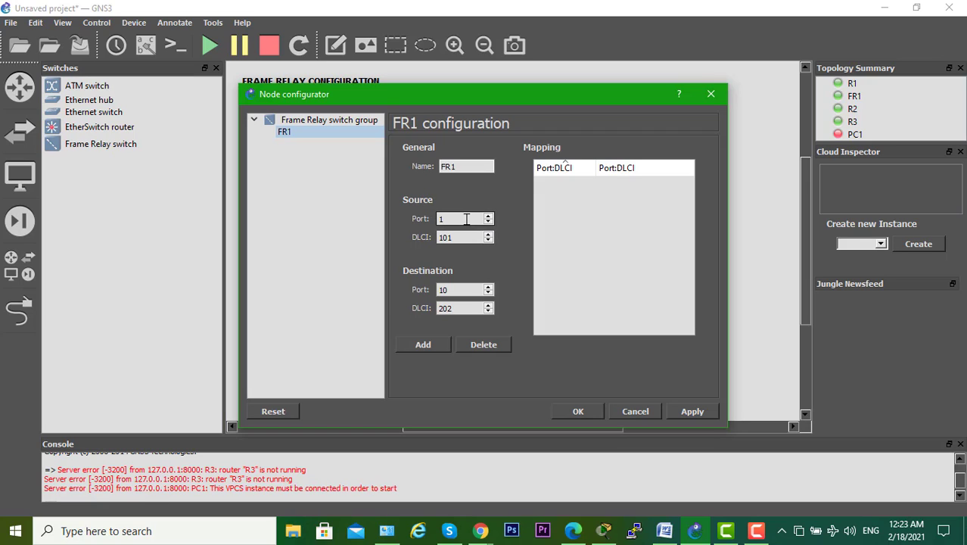
double_click(467, 218)
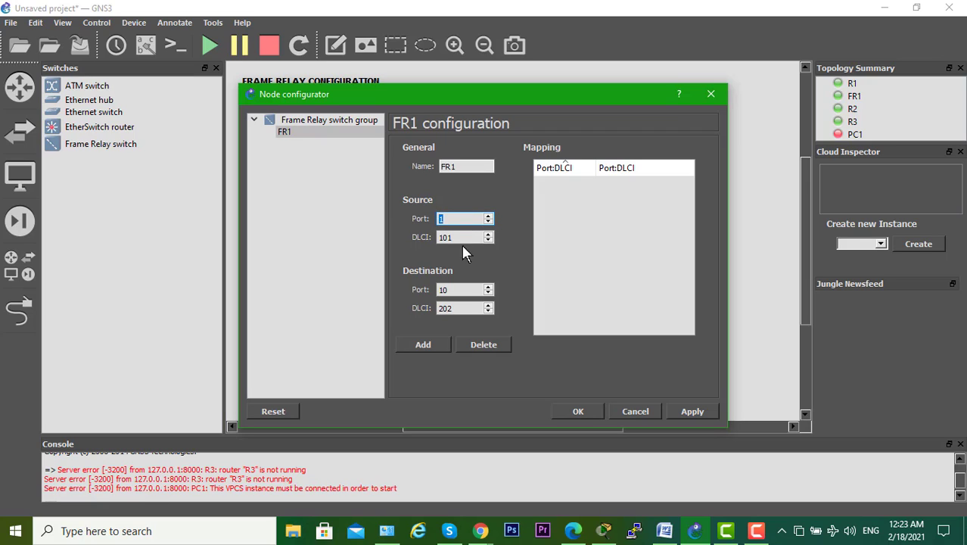
click(457, 236)
double_click(457, 237)
text(100)
Step: Set the mapping destination to port 2, DLCI 200, and add the mapping to FR1
click(458, 289)
drag(459, 290, 411, 293)
text(2)
key(Tab)
text(200)
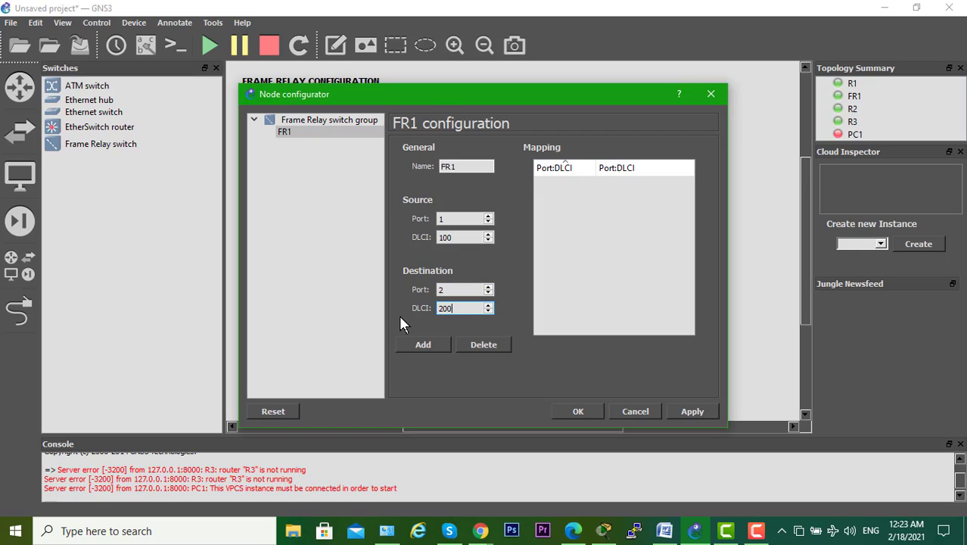
drag(430, 94, 695, 77)
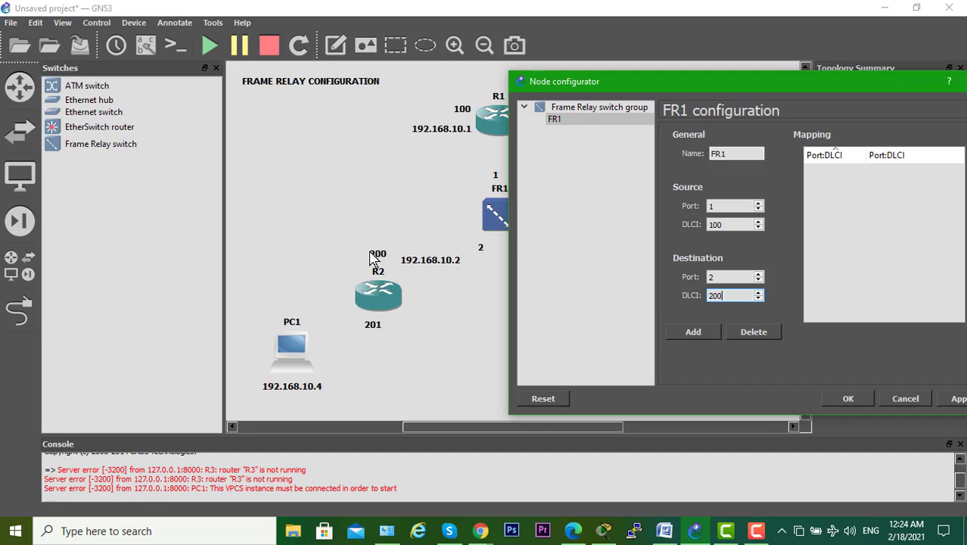
click(693, 333)
Step: Add a second FR1 mapping from source port 1, DLCI 101 to destination port 3, DLCI 300
double_click(734, 206)
text(1)
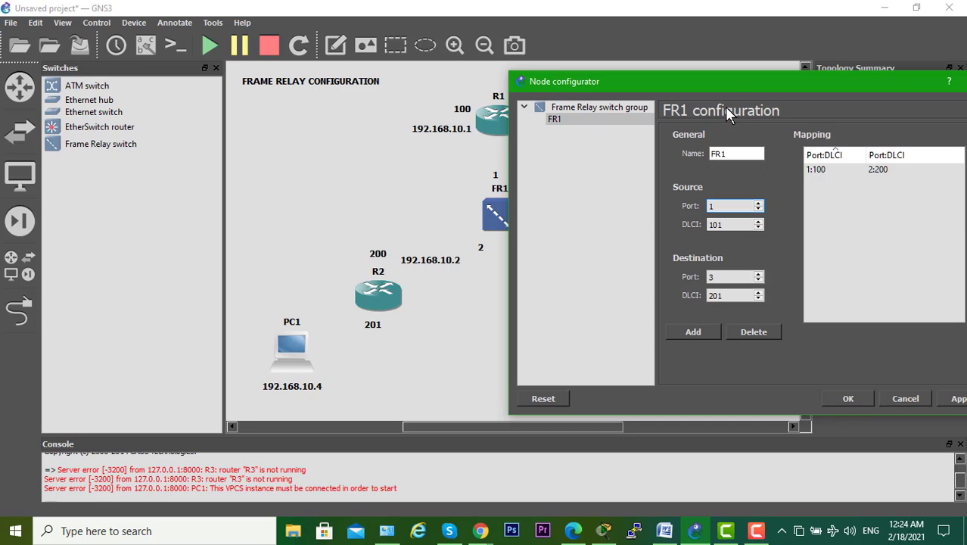
drag(733, 73, 687, 167)
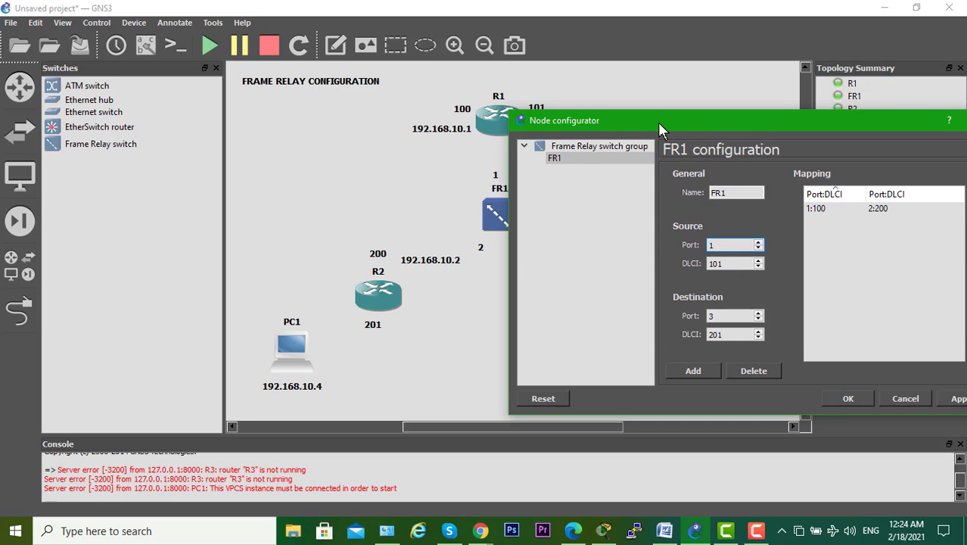
drag(658, 121, 193, 123)
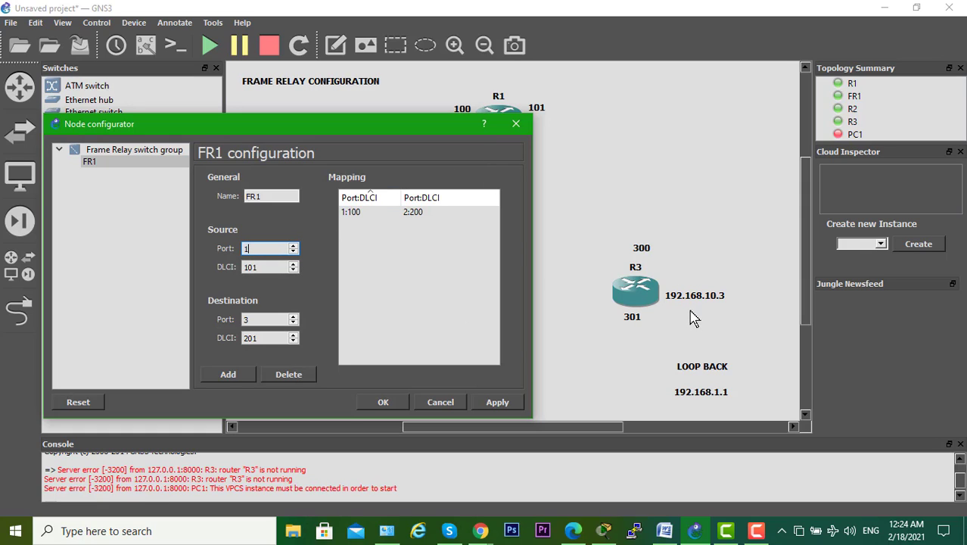
double_click(267, 339)
text(300)
drag(369, 126, 652, 454)
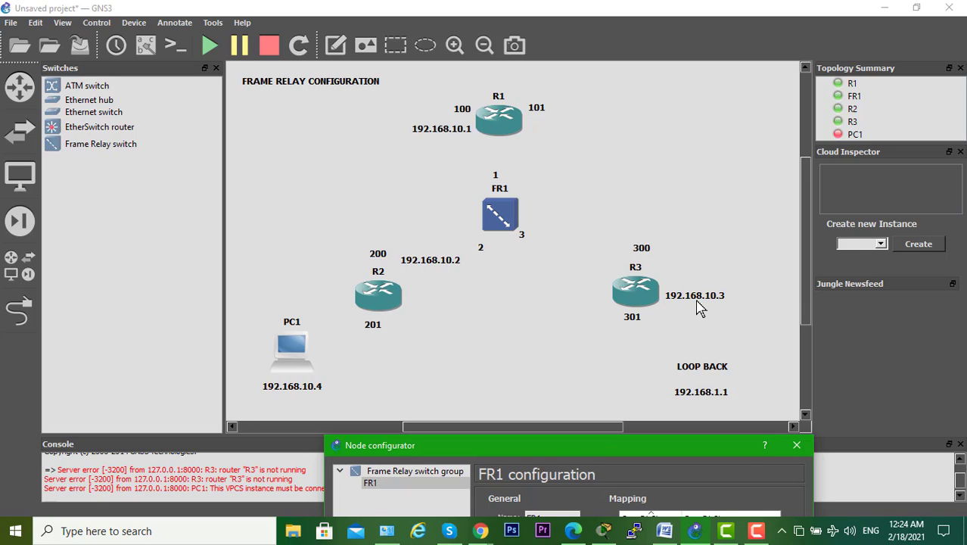
drag(590, 445, 686, 134)
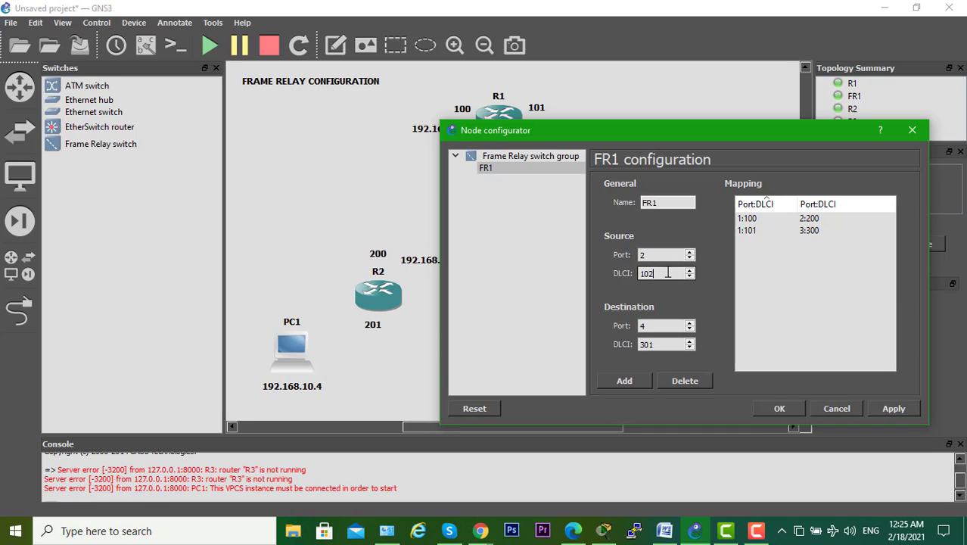
Step: Add a third FR1 mapping from source port 2, DLCI 201 to destination port 3, DLCI 301, and accept the configuration
drag(665, 272, 625, 273)
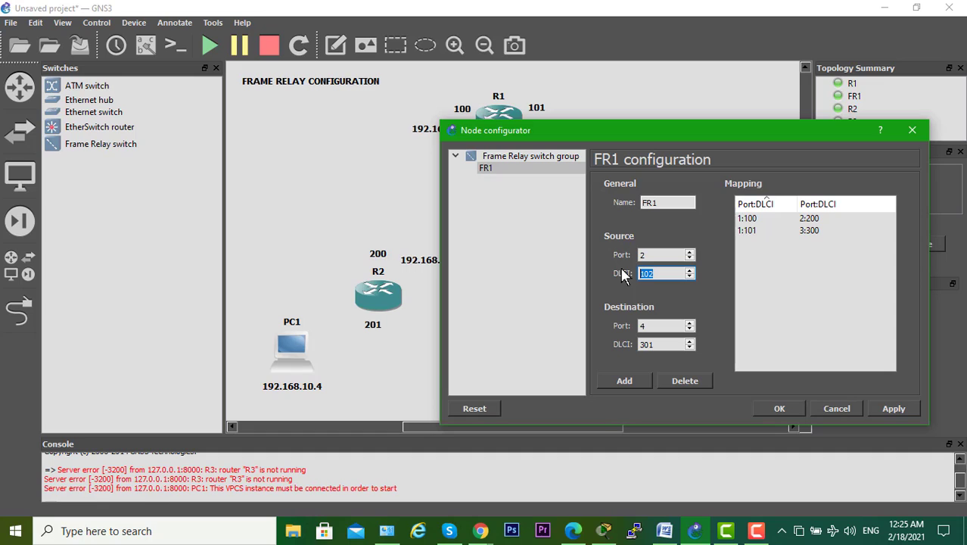
text(201)
drag(707, 132, 338, 131)
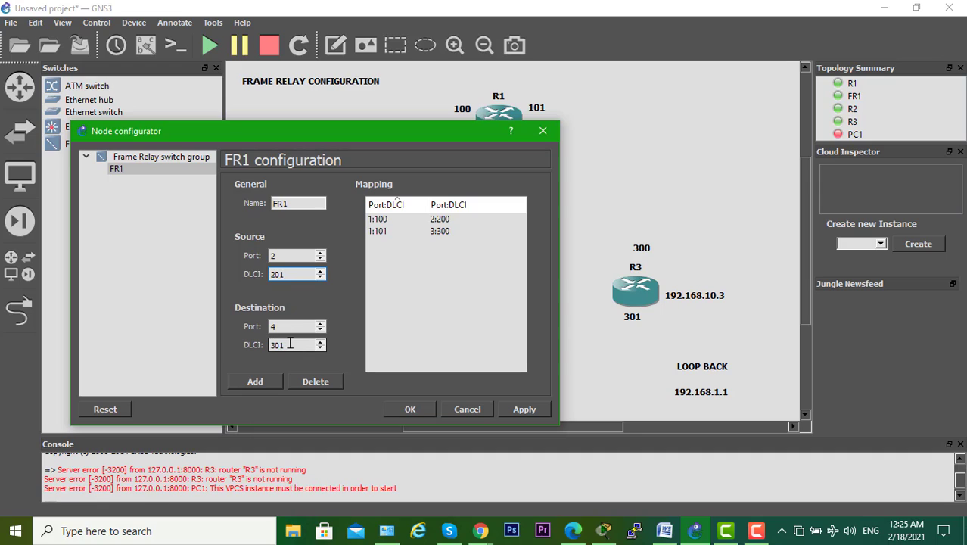
drag(287, 325, 262, 322)
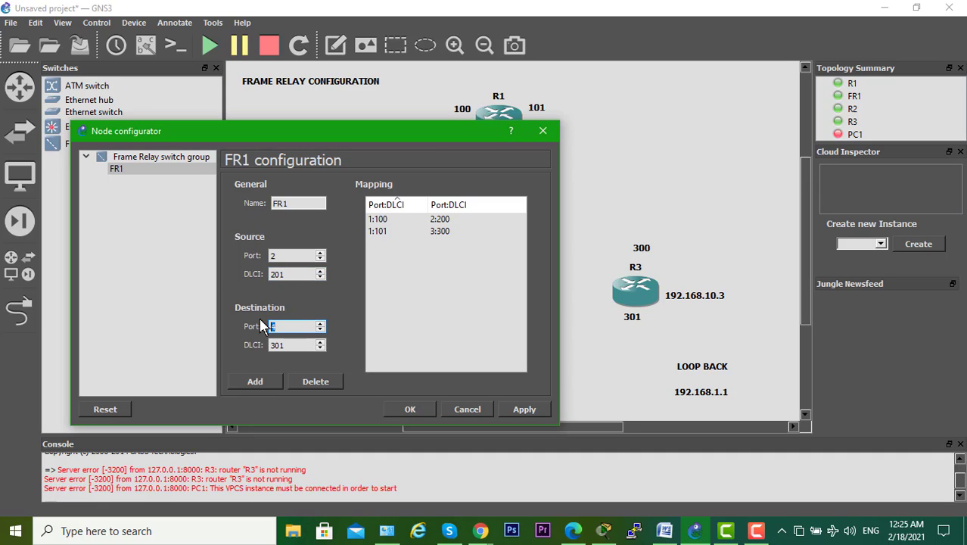
text(3)
click(264, 380)
click(408, 409)
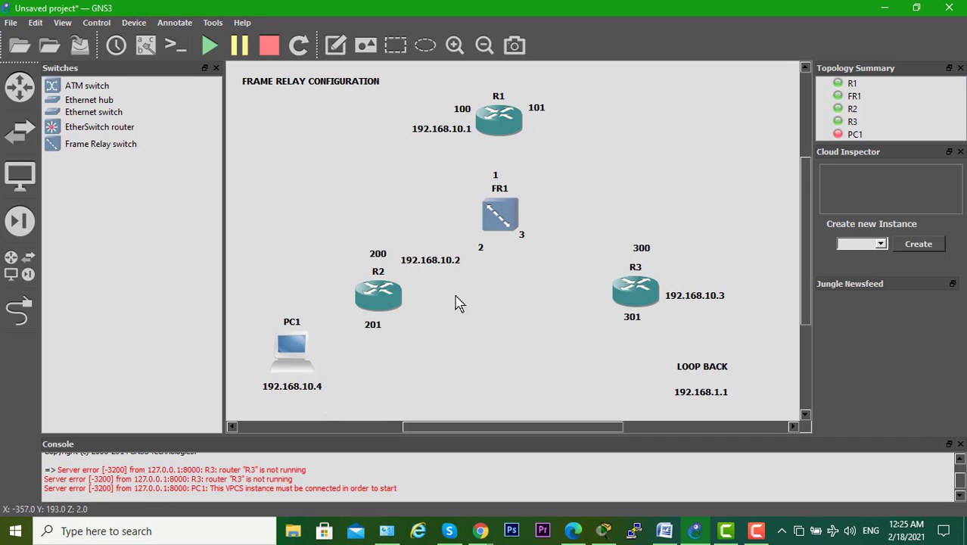
Step: Move port label 2 closer to FR1 and link R1's Serial2/1 interface to FR1 port 1
drag(480, 247, 484, 237)
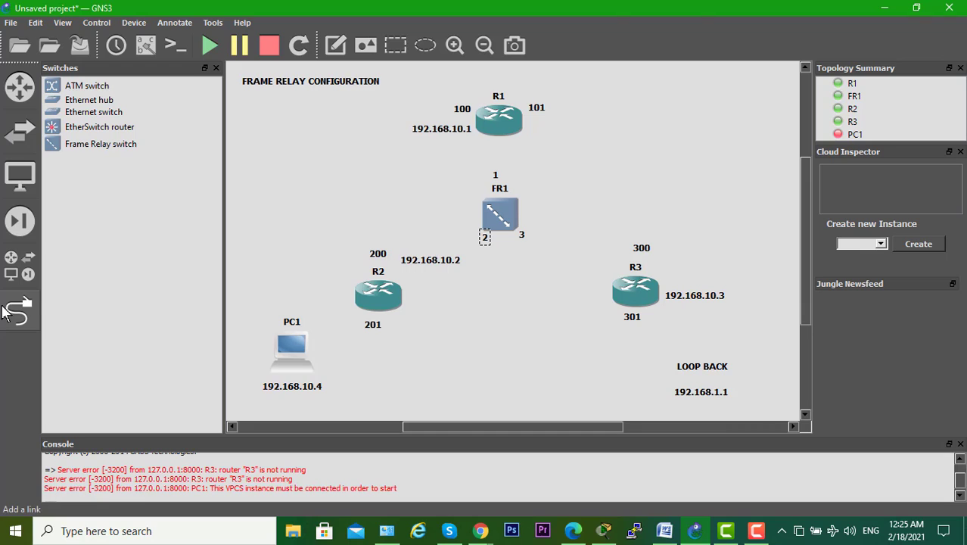
click(5, 311)
click(507, 119)
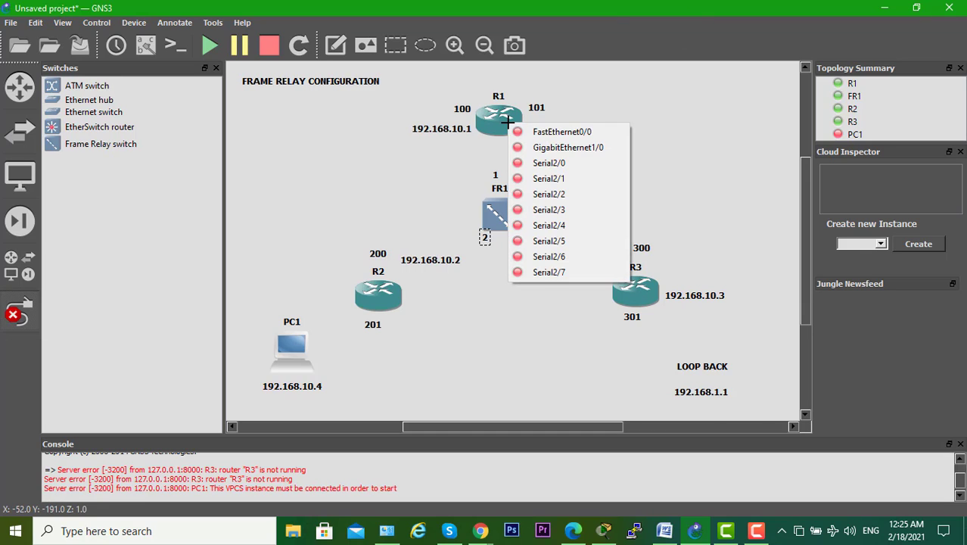
click(502, 118)
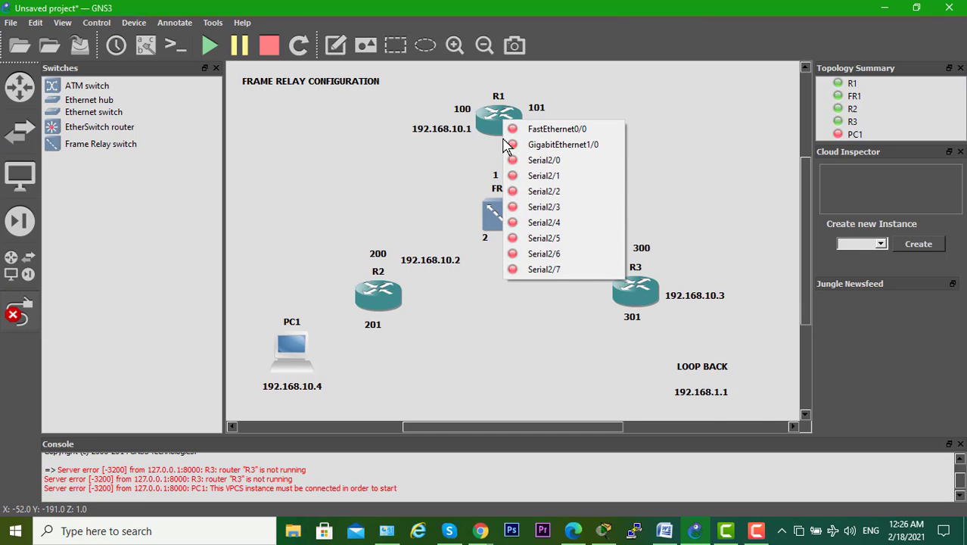
click(514, 182)
click(496, 201)
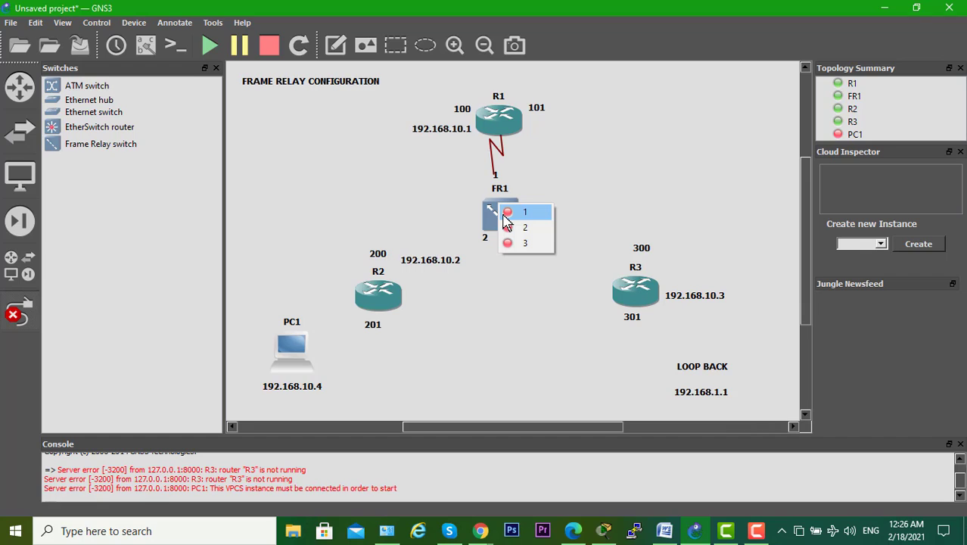
click(504, 214)
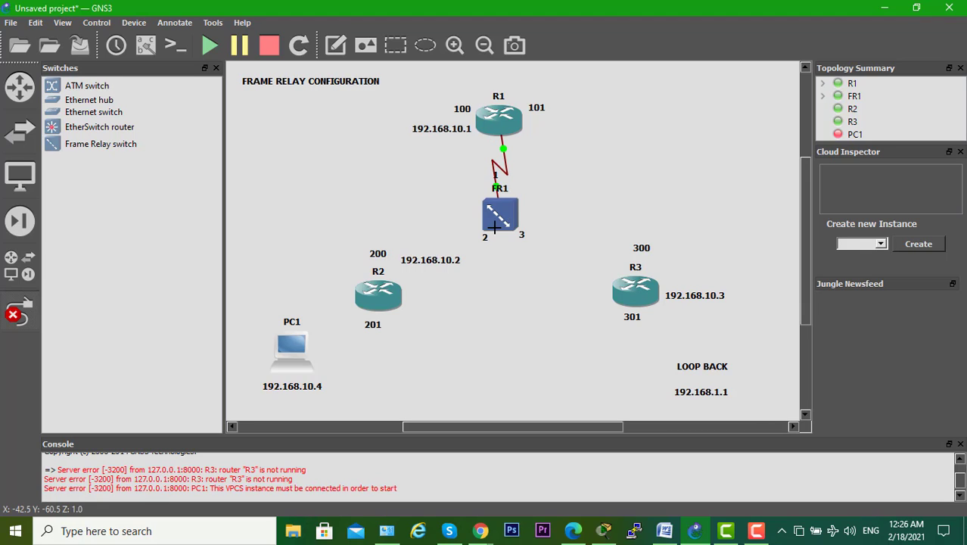
Step: Link R2's Serial2/2 interface to FR1 port 2
click(378, 295)
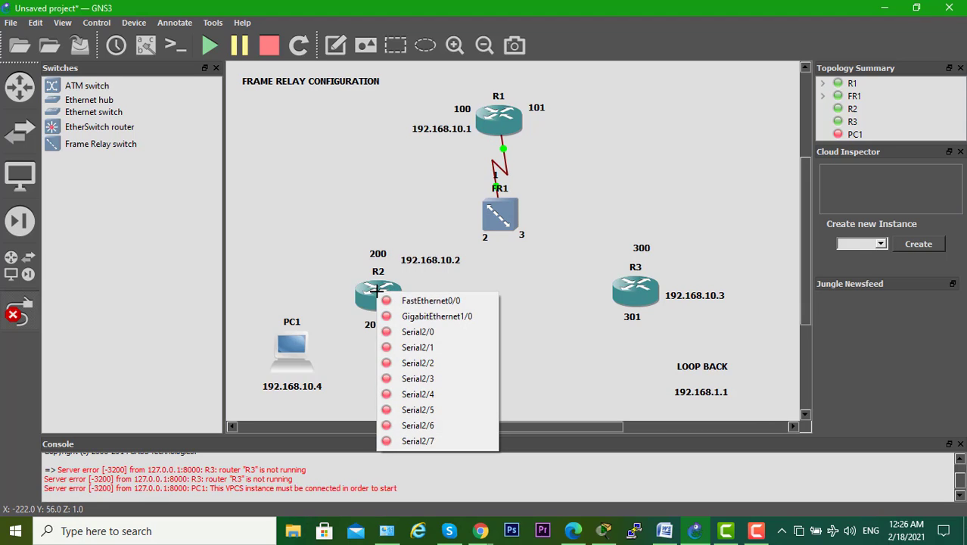
click(388, 363)
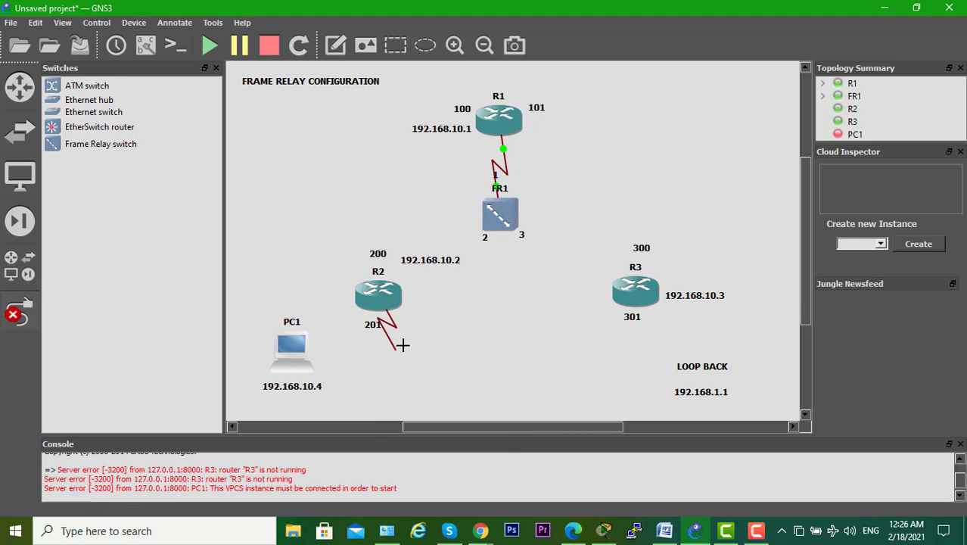
click(500, 212)
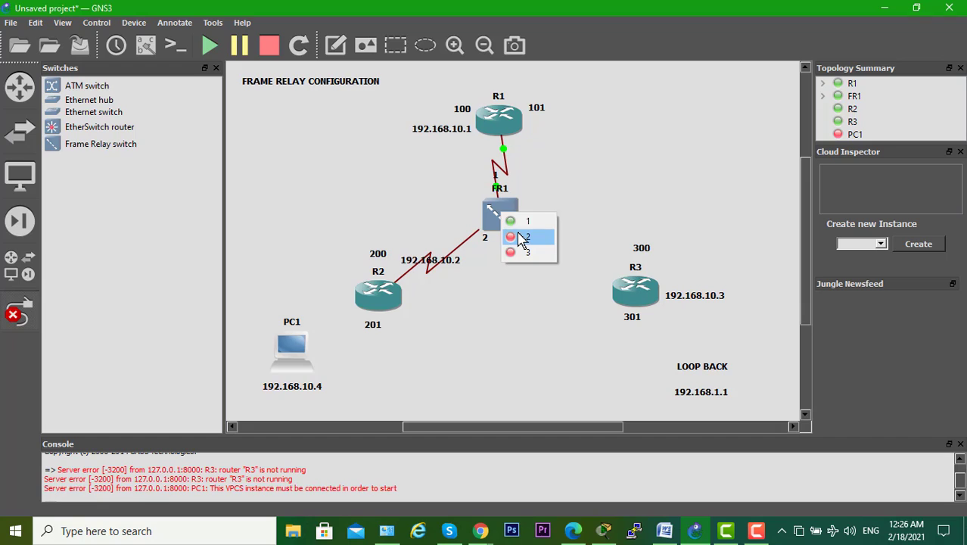
click(522, 238)
Step: Link R3's Serial2/3 interface to FR1 port 3
click(630, 294)
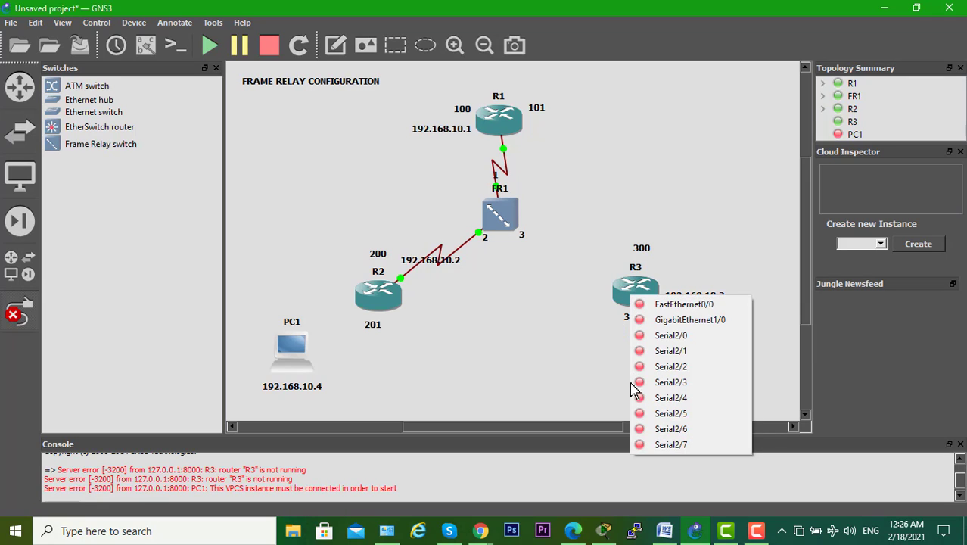
click(647, 382)
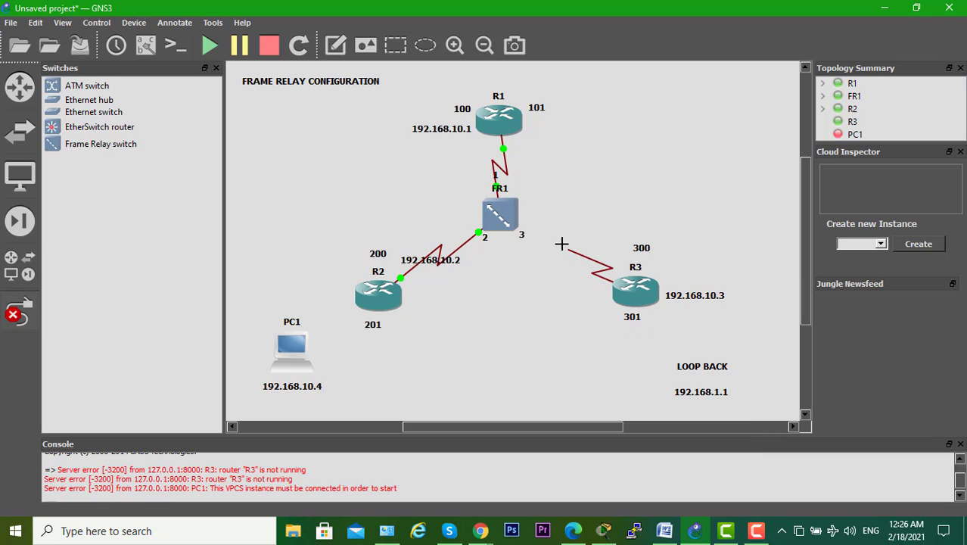
click(506, 214)
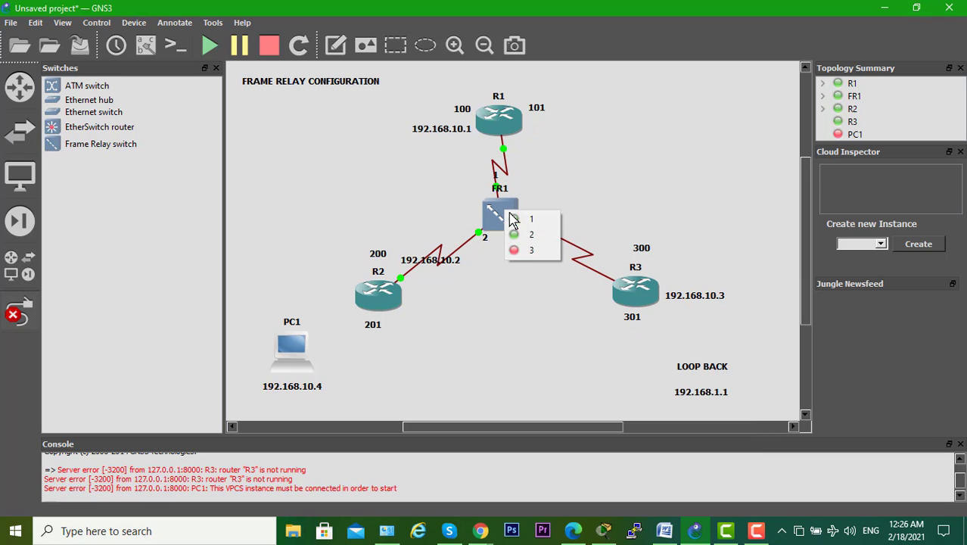
click(526, 253)
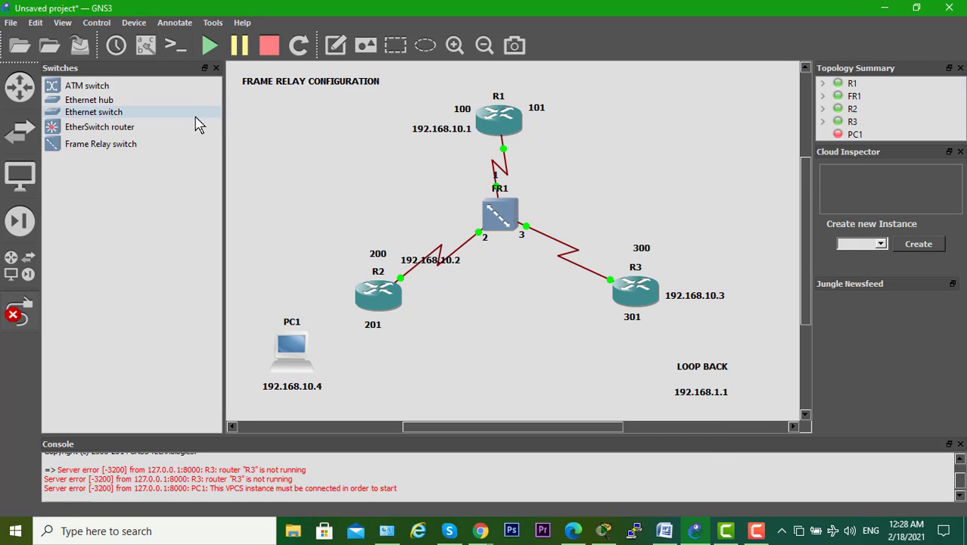
Step: Start all devices in the topology and turn on the interface labels
click(209, 45)
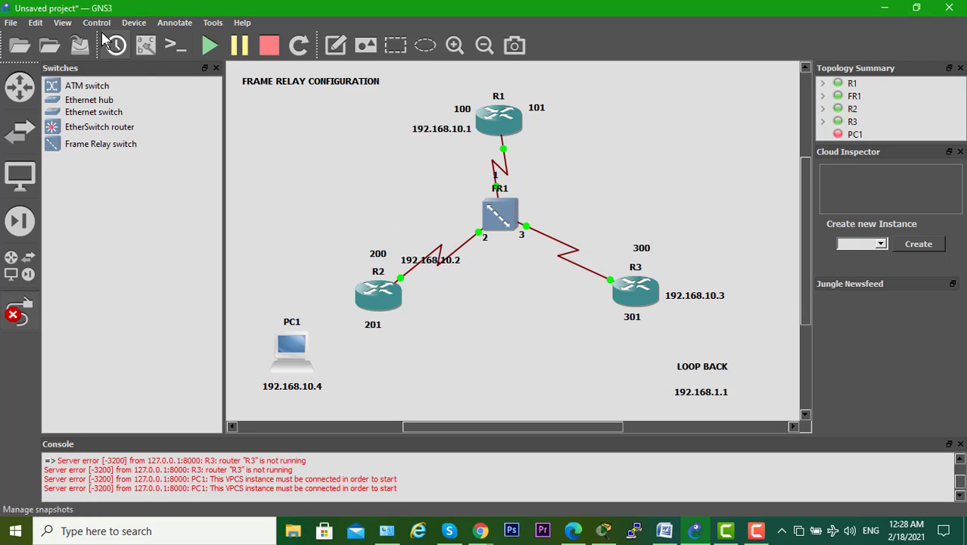
click(64, 24)
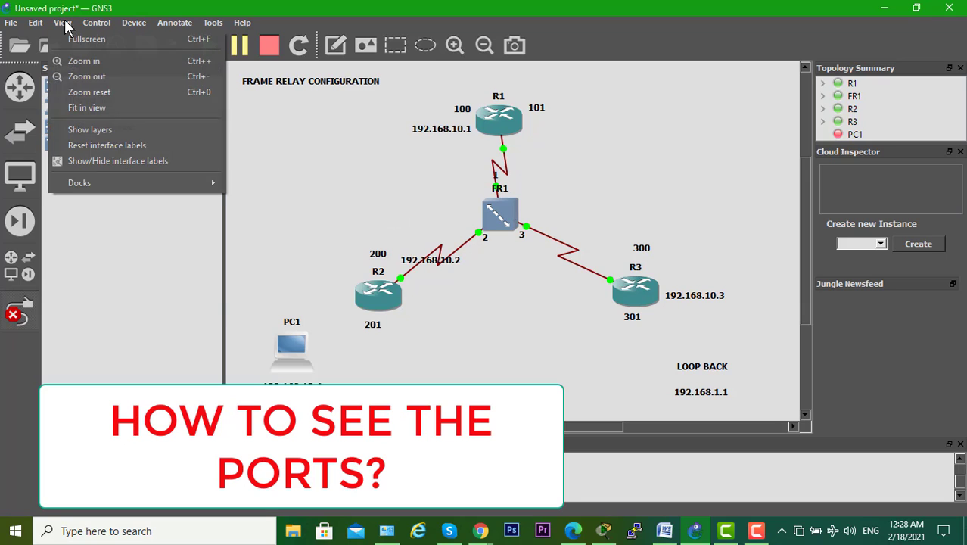
click(119, 163)
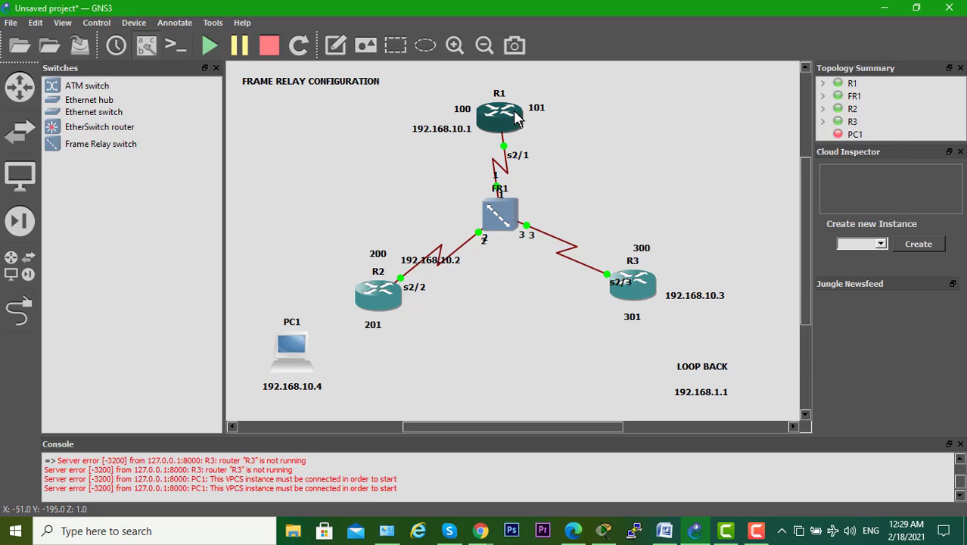
Step: Open console sessions for routers R1, R2 and R3
mouse_move(507, 117)
right_click(506, 121)
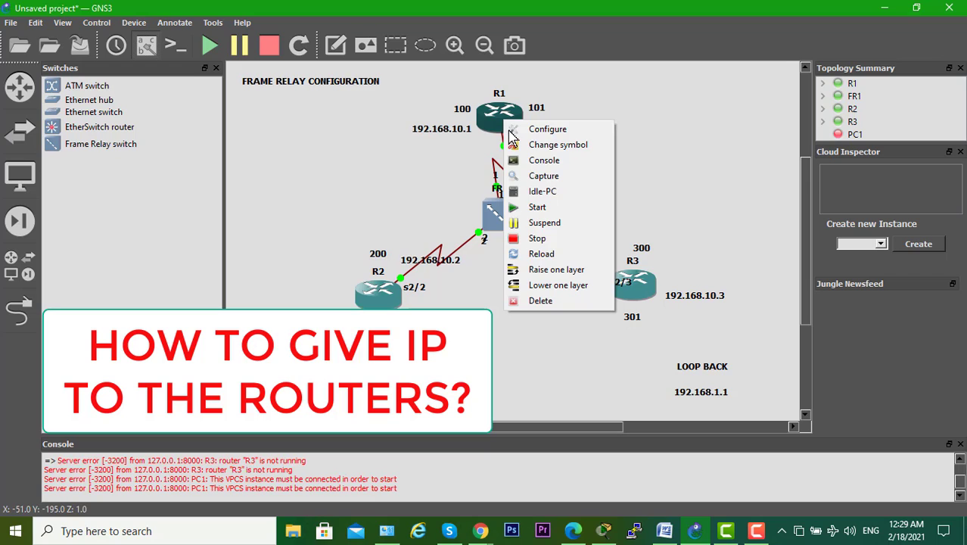
click(529, 161)
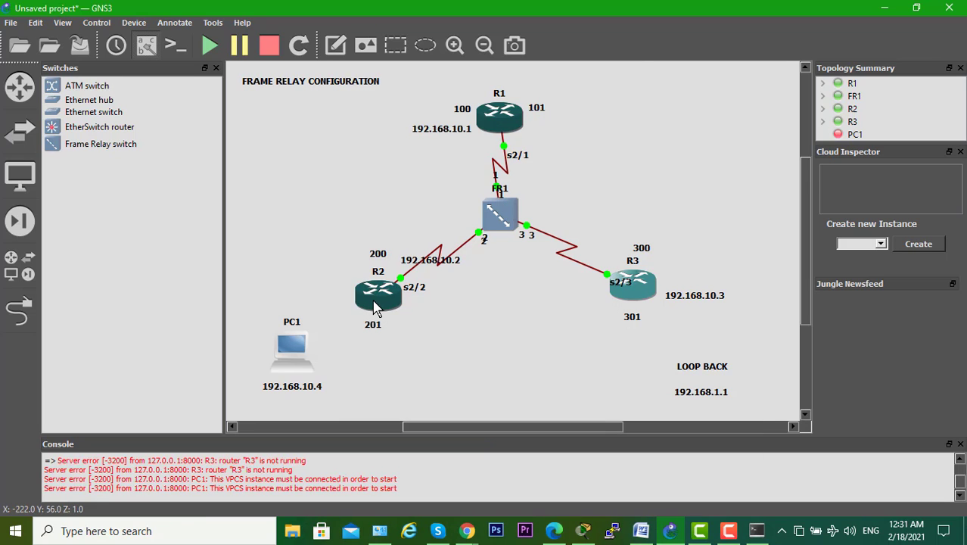
right_click(375, 299)
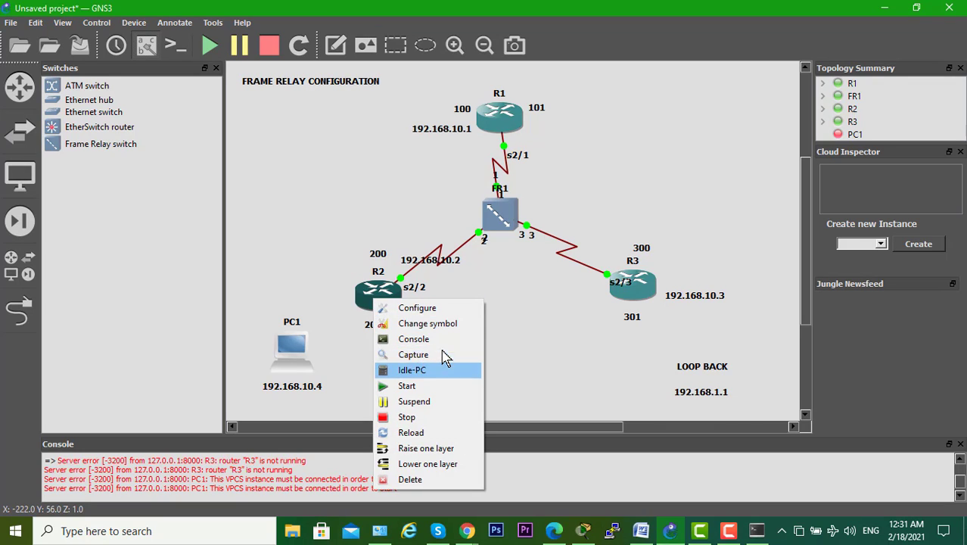
click(446, 339)
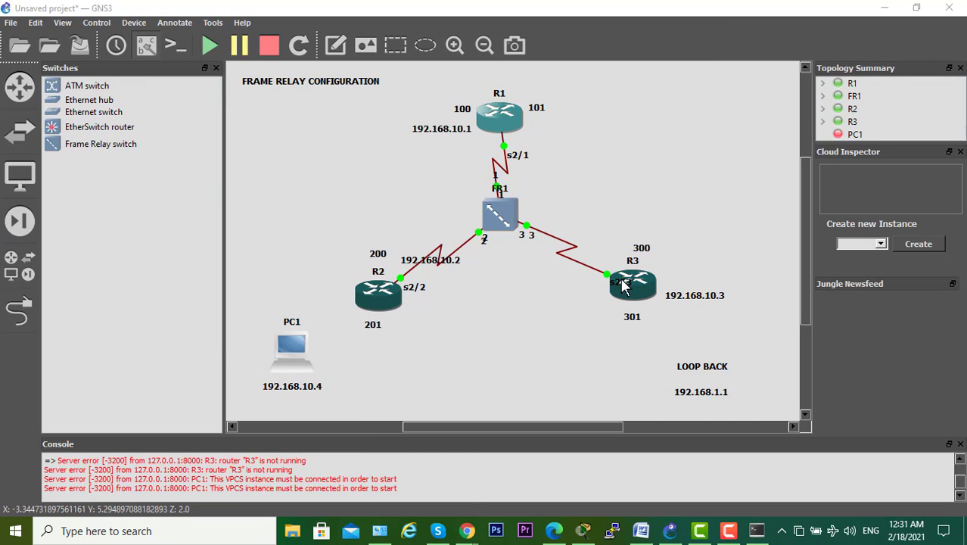
right_click(625, 281)
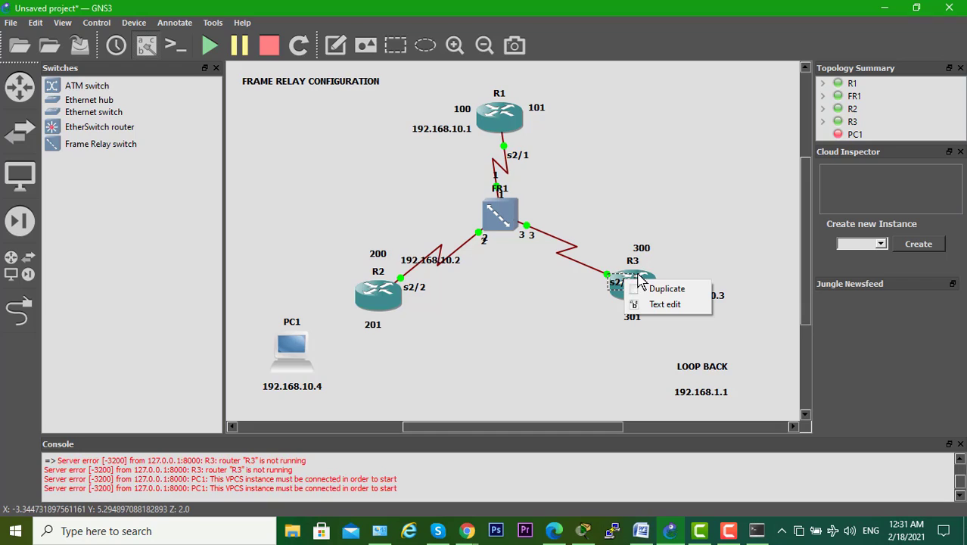
right_click(640, 279)
right_click(640, 279)
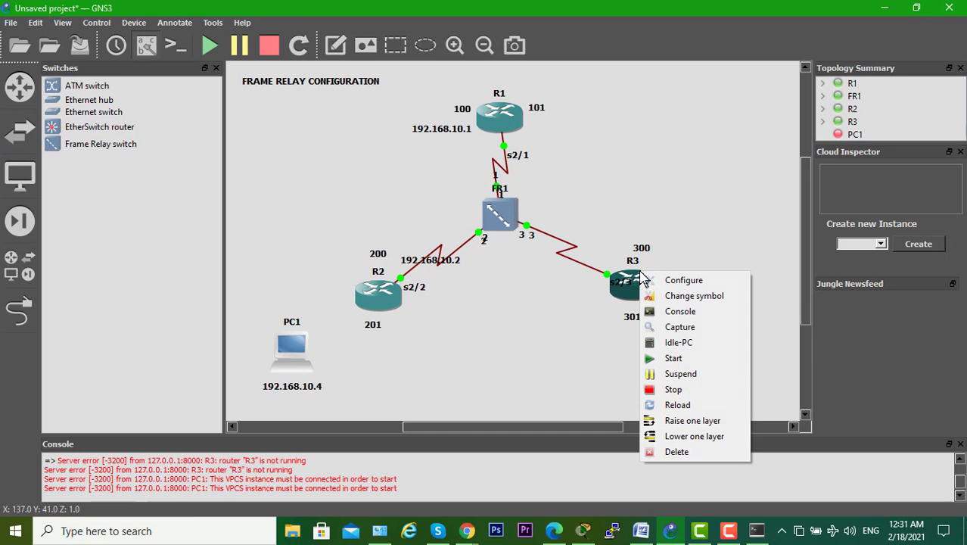
click(708, 316)
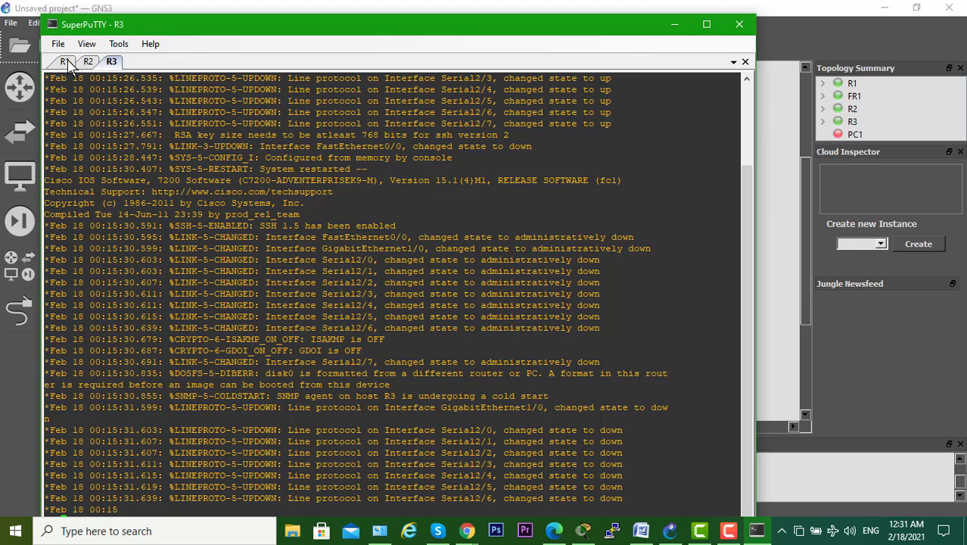
Step: Bring up R1's session in a maximized SuperPuTTY window and enter global configuration mode with CONF T
click(67, 62)
click(705, 25)
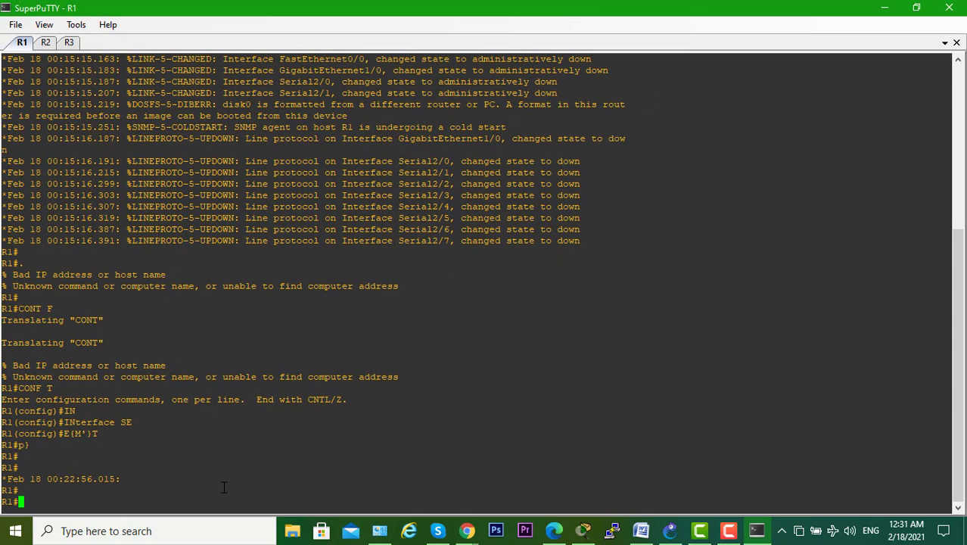
text(CONF T)
key(Return)
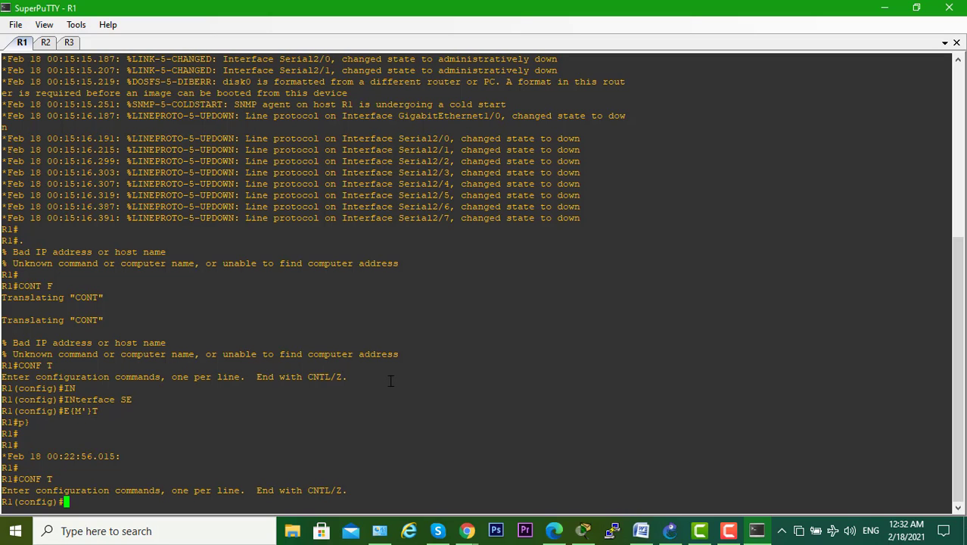
Step: Enter configuration of interface Serial 2/1 on R1, checking the port label in the GNS3 topology
text(IN)
key(Tab)
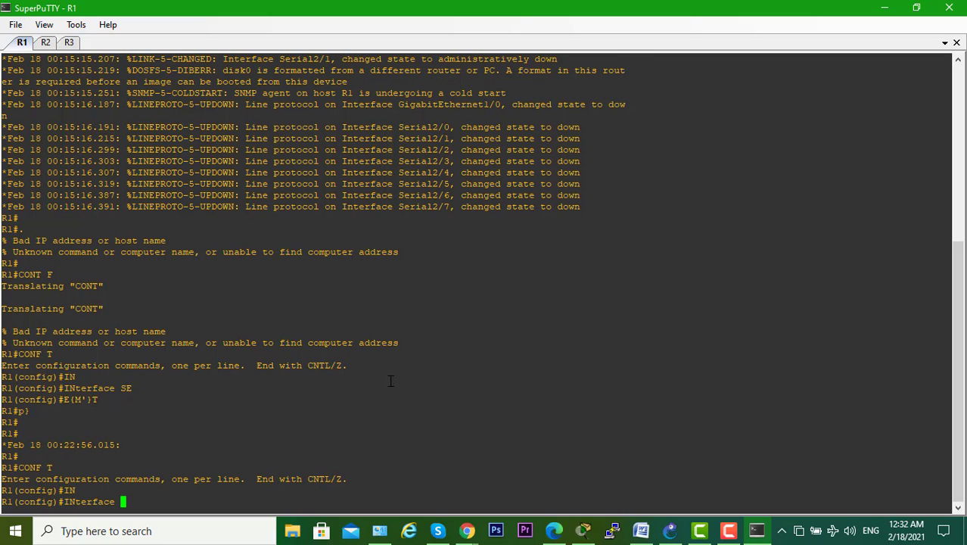
text(F)
key(BackSpace)
text(SE)
key(Tab)
click(885, 8)
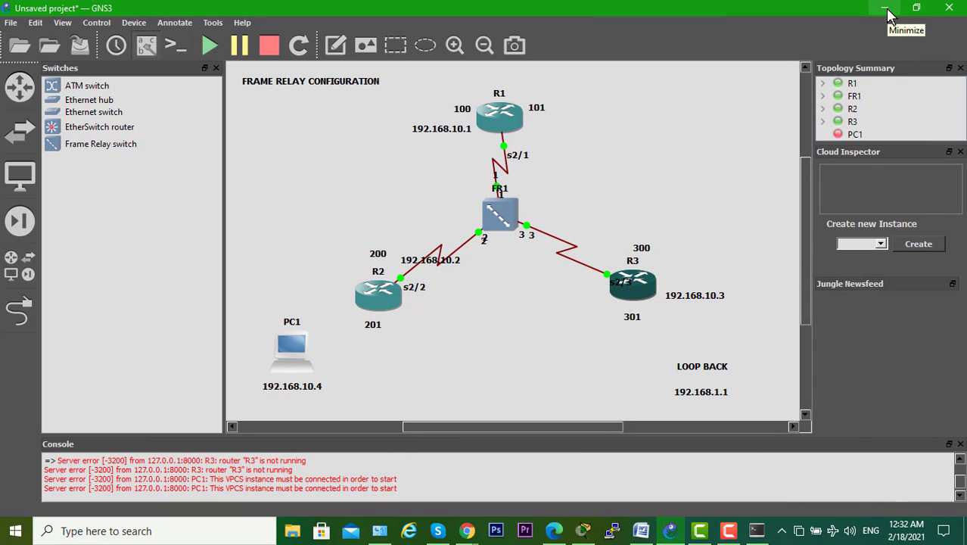
click(757, 531)
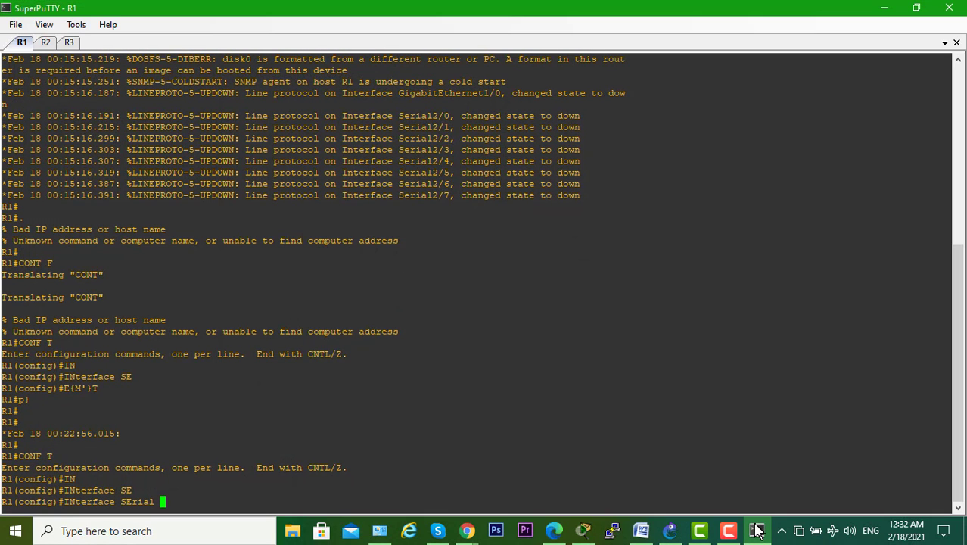
text(2/1)
key(Return)
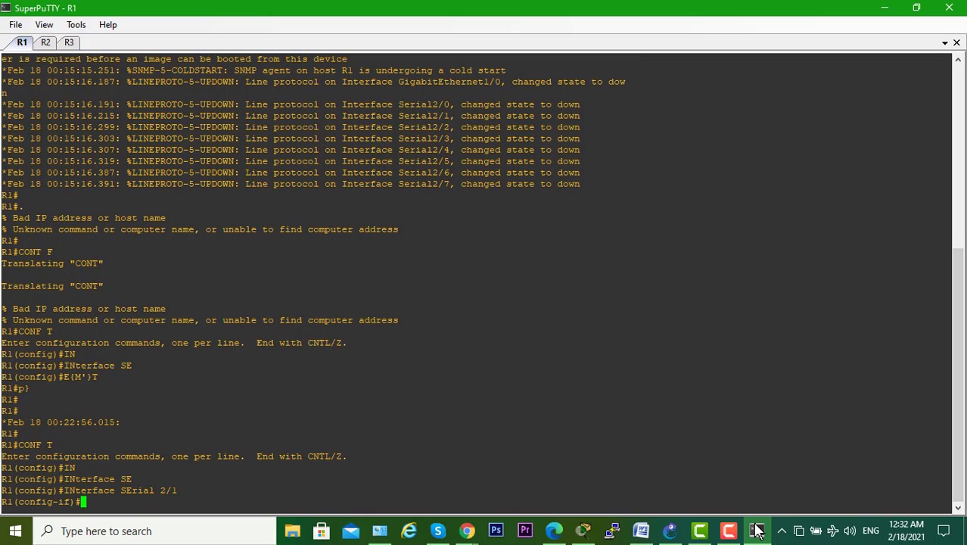
Step: Enable R1's Serial 2/1 interface with NO SHutdown
text(NO SH)
key(Tab)
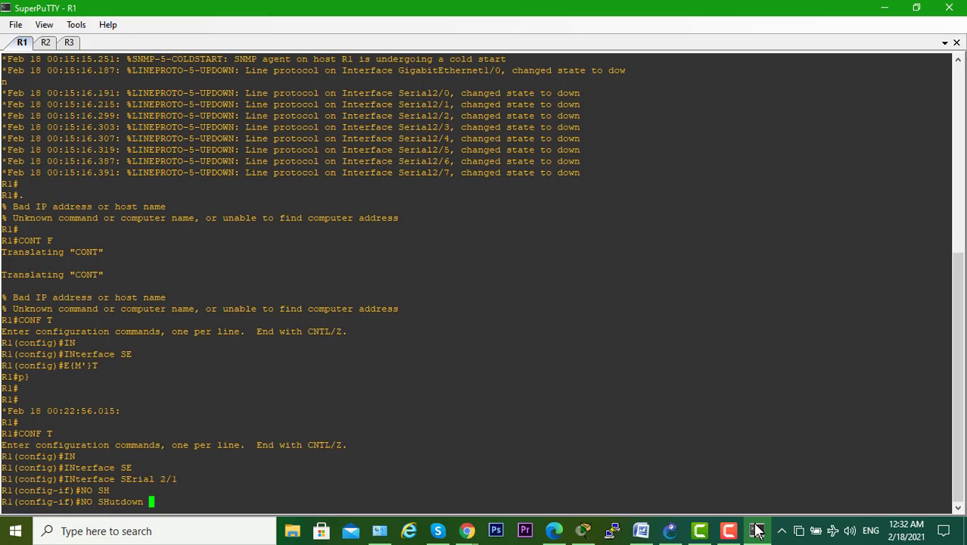
key(Return)
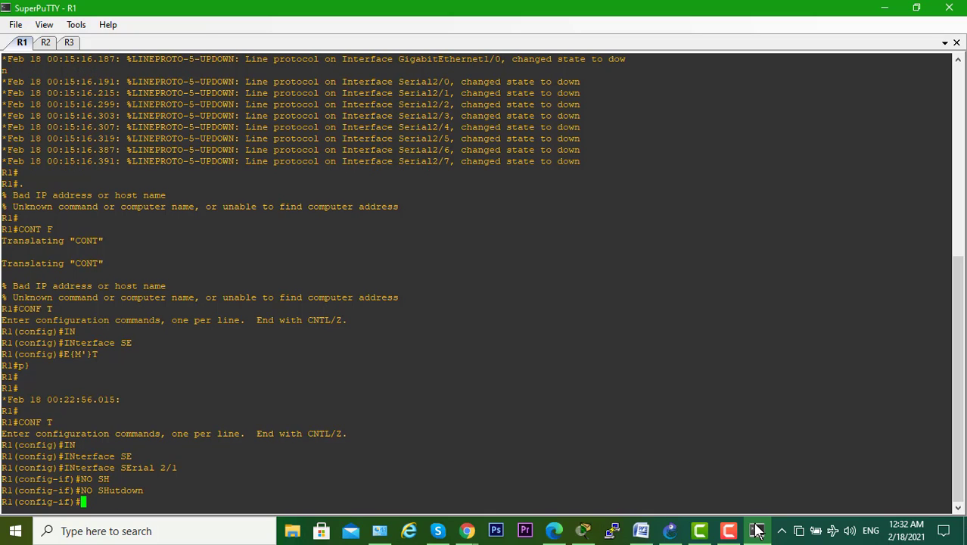
Step: Set the encapsulation of R1's Serial 2/1 interface to Frame-relay
text(EN)
key(Tab)
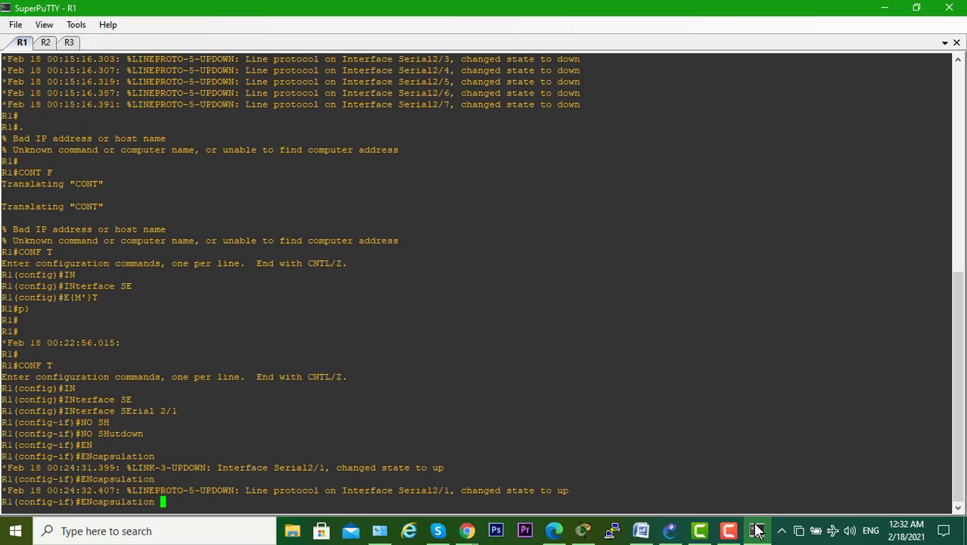
text(FR)
key(Tab)
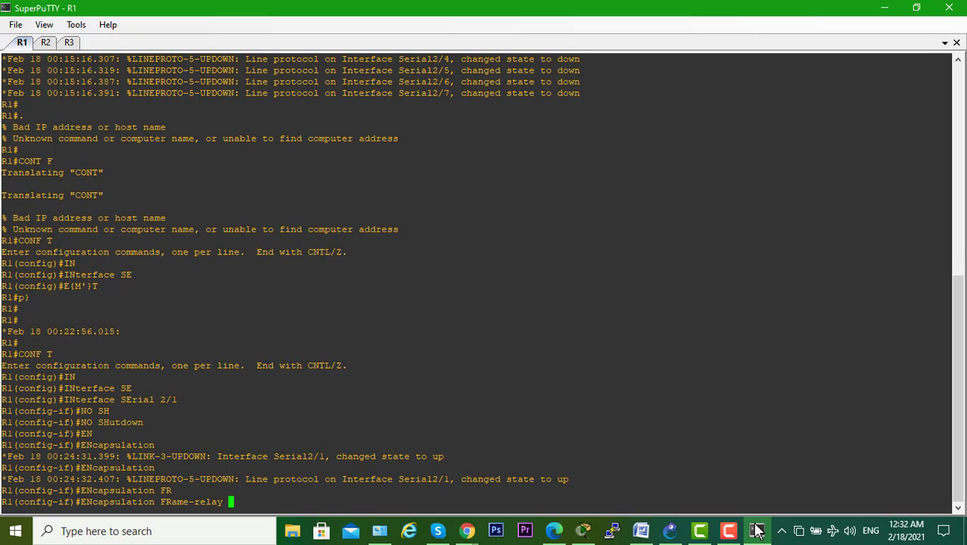
key(Return)
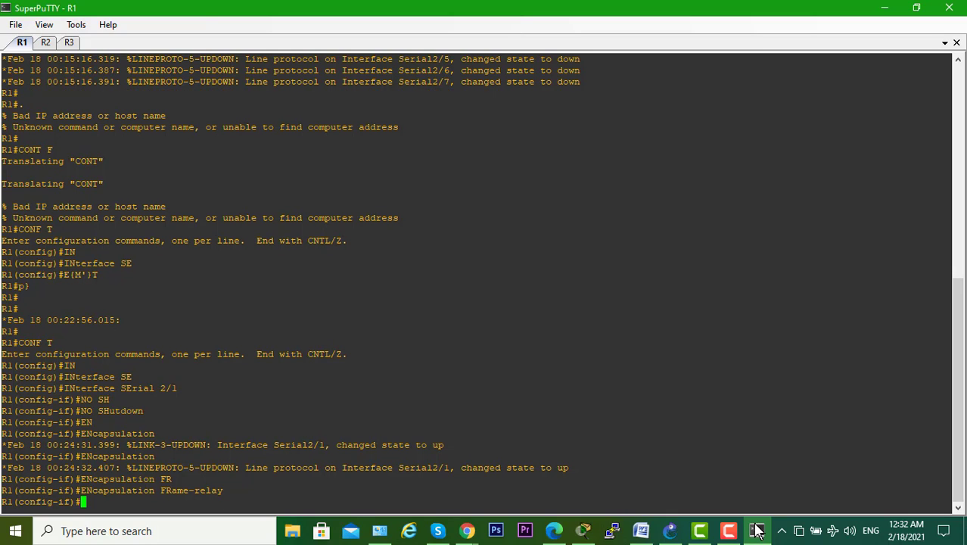
Step: Assign IP address 192.168.10.1 with mask 255.255.255.0 to R1's Serial 2/1 interface
text(IP AD)
key(Tab)
text(D)
key(Tab)
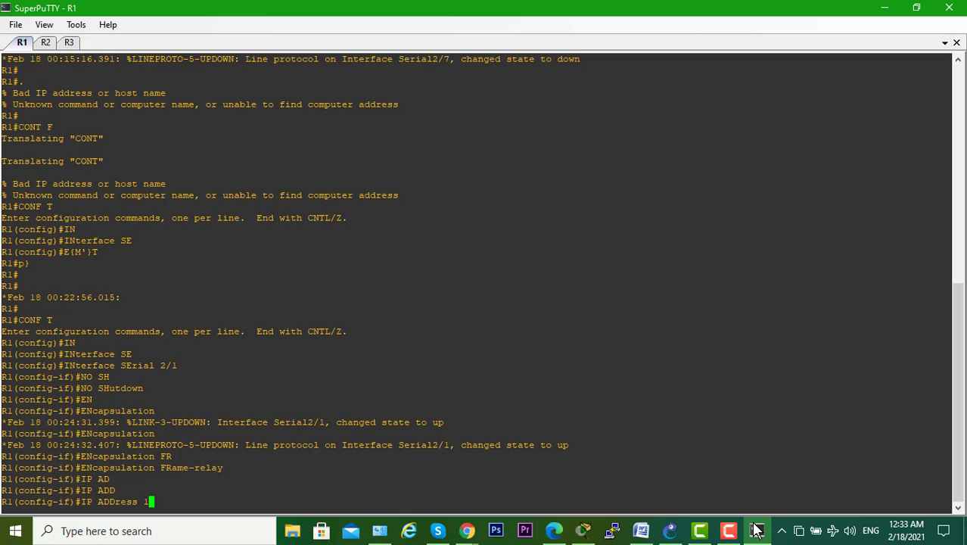
text(92.168.10.1 255.255)
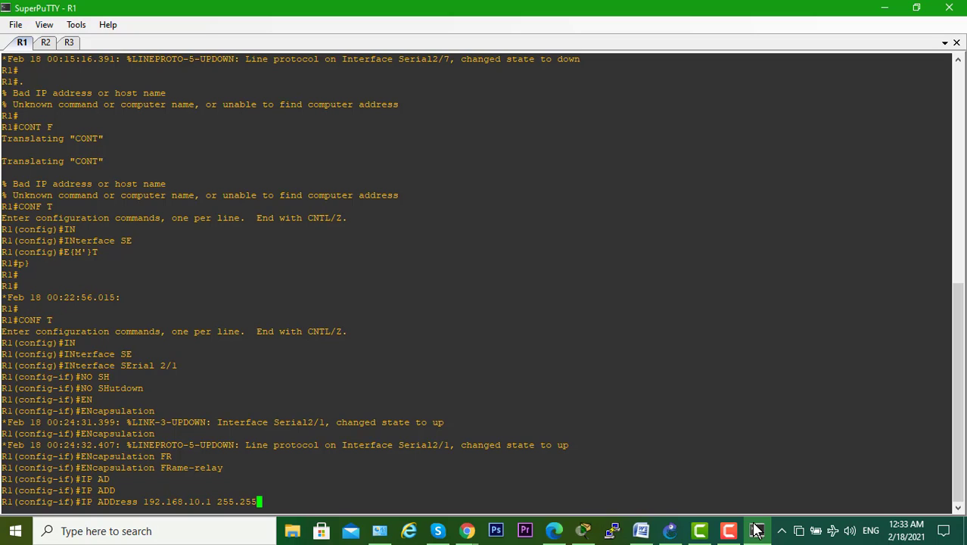
text(.255.)
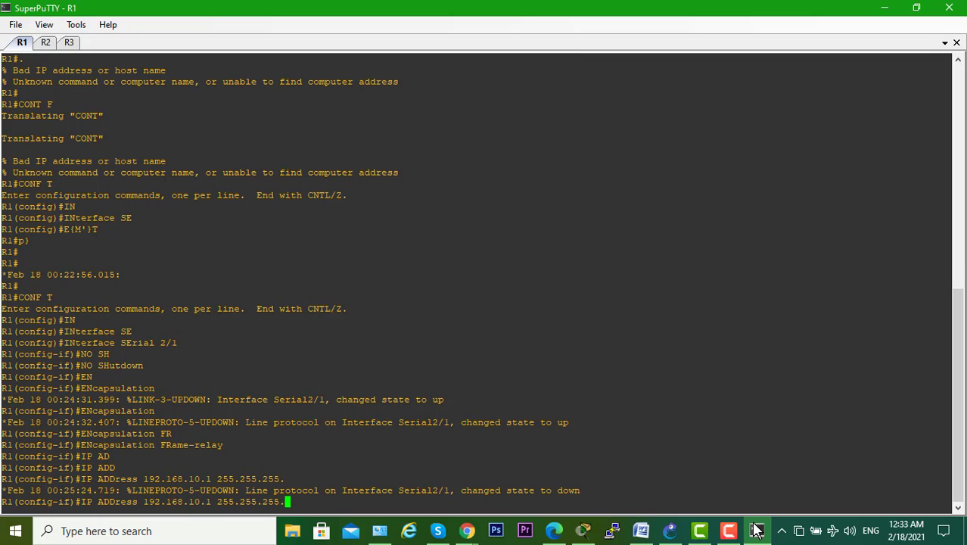
text(0)
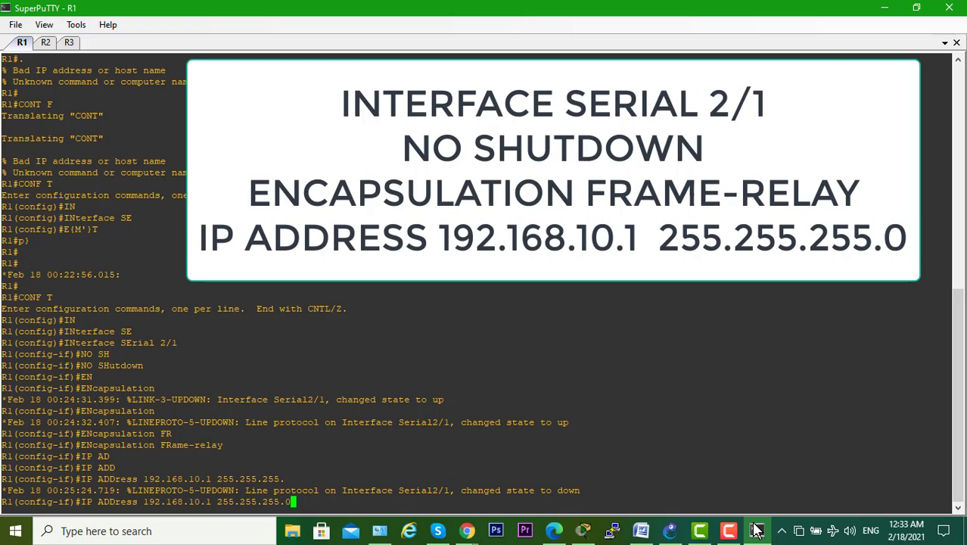
key(Return)
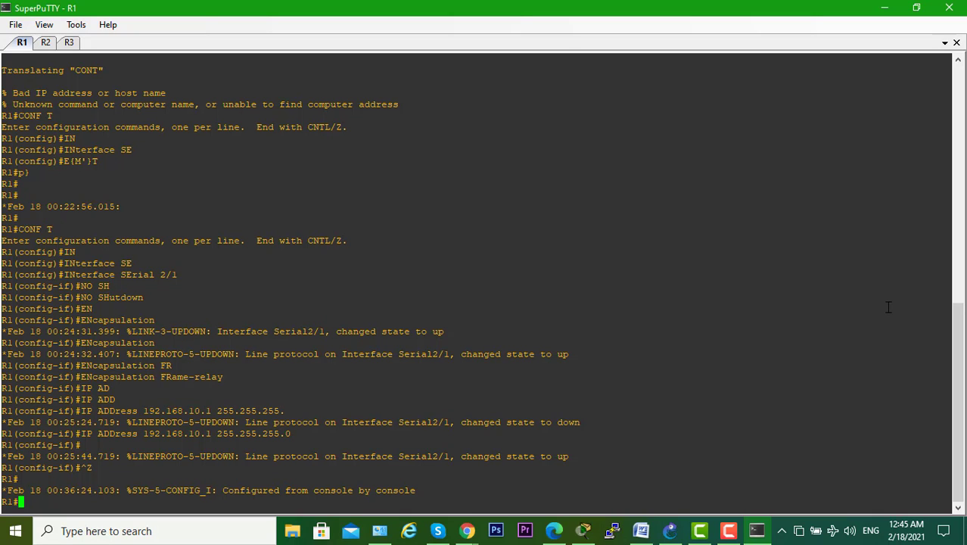
Step: Re-enter global configuration mode on R1 and create interface Loopback 0
text(CONF T)
key(Return)
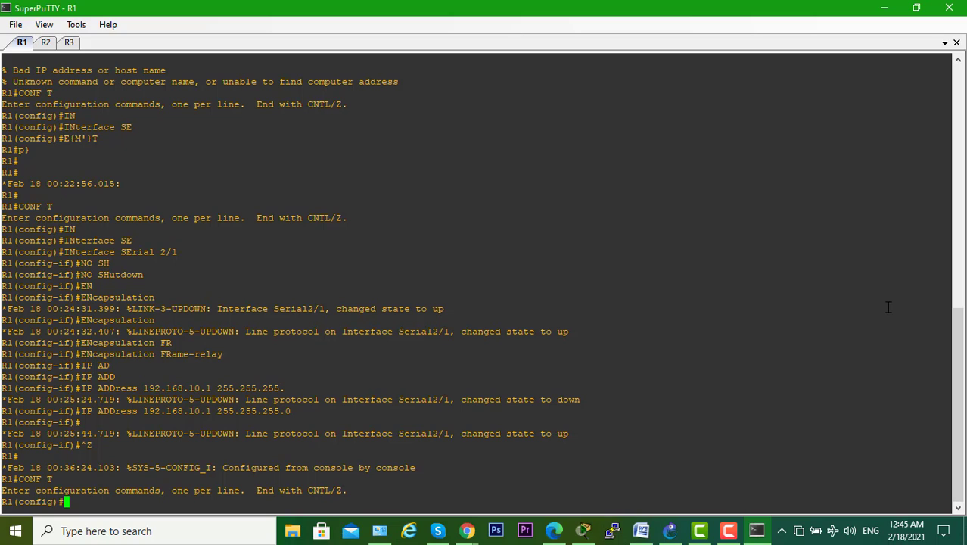
text(IN)
key(Tab)
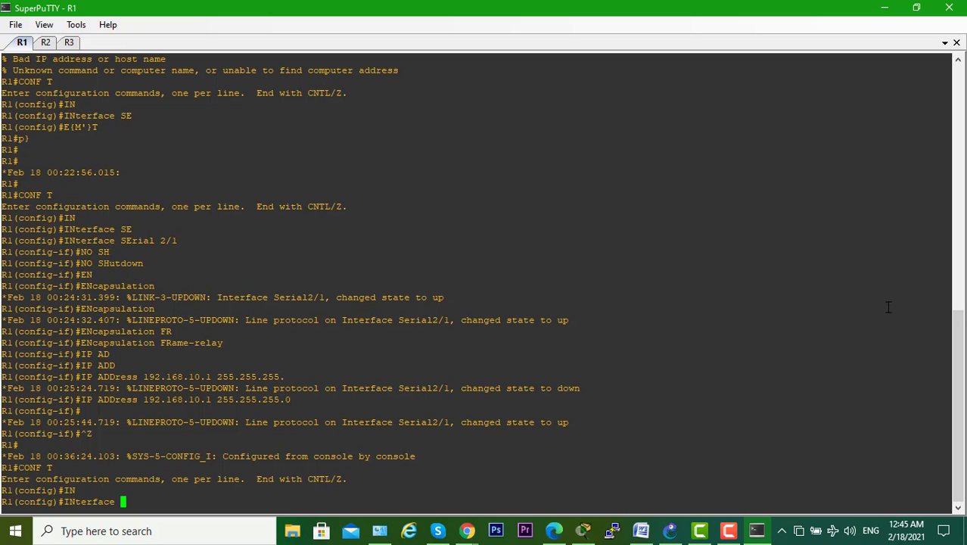
text(LOO)
key(Tab)
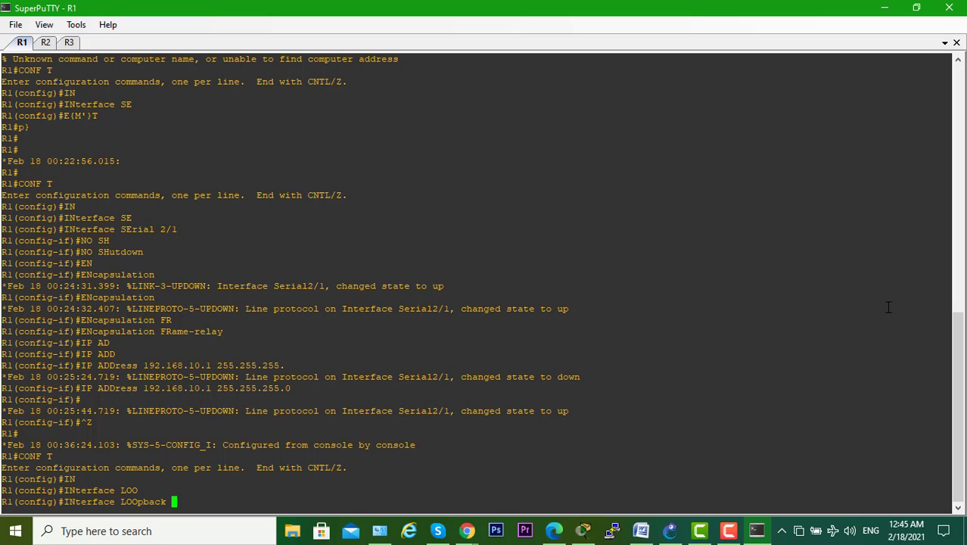
text(0)
key(Return)
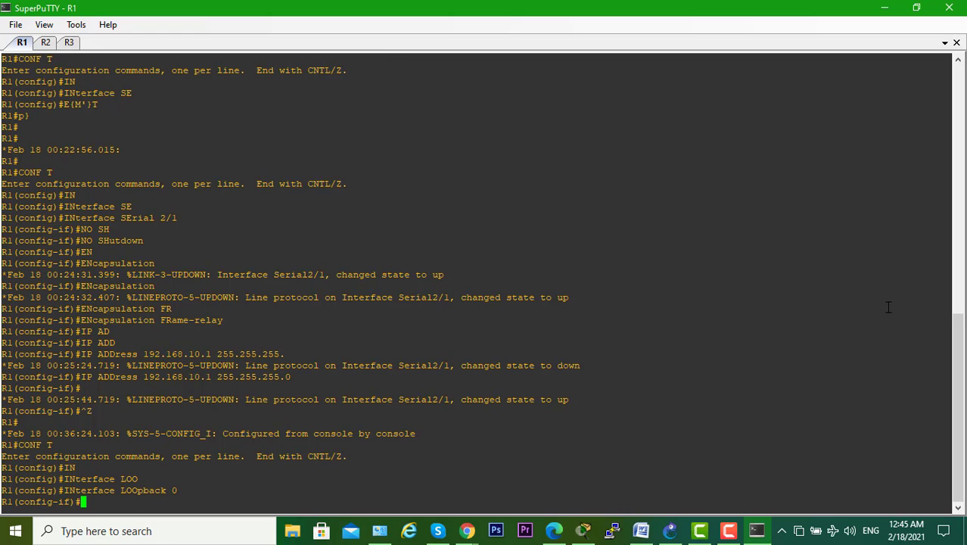
Step: Assign IP address 192.168.1.1 with mask 255.255.255.0 to R1's Loopback 0, checking the loopback label in the GNS3 topology
text(IP)
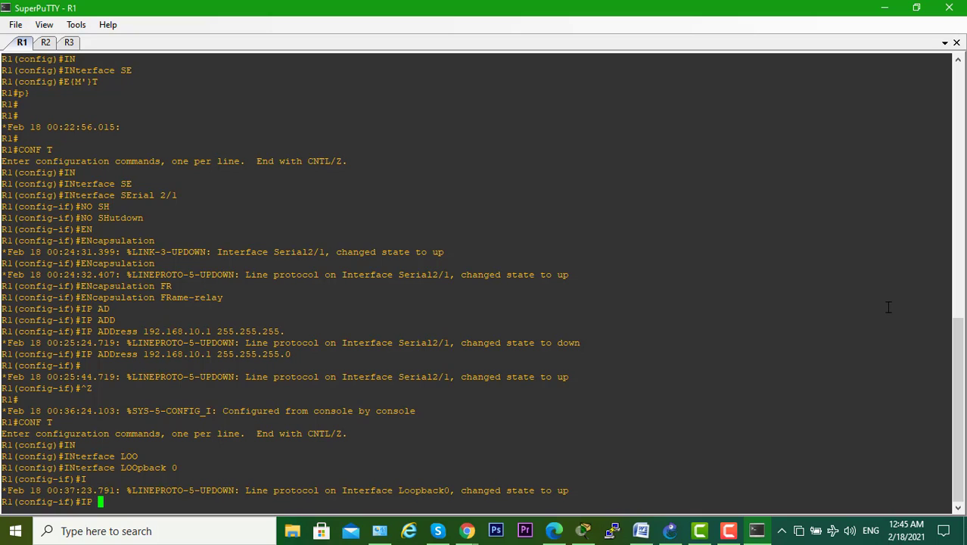
text( ADD)
key(Tab)
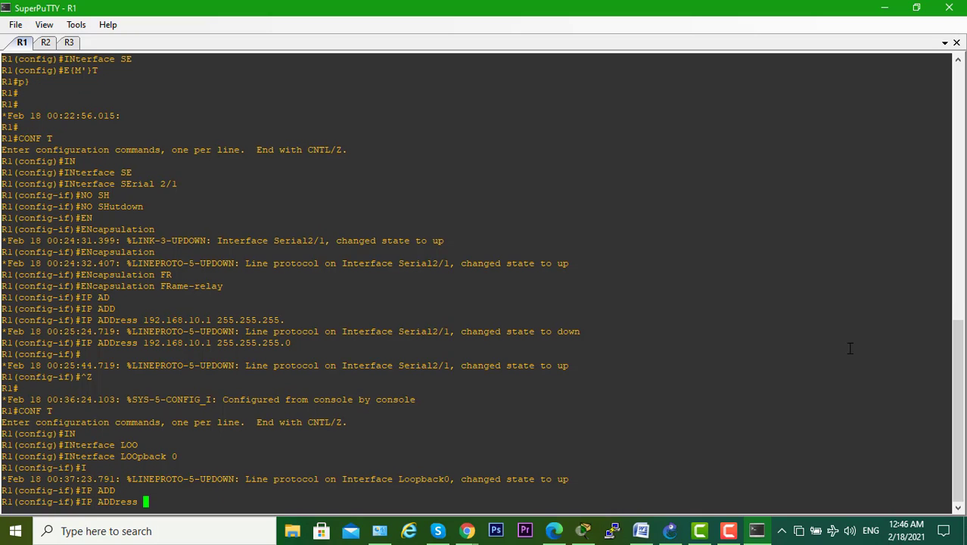
click(885, 8)
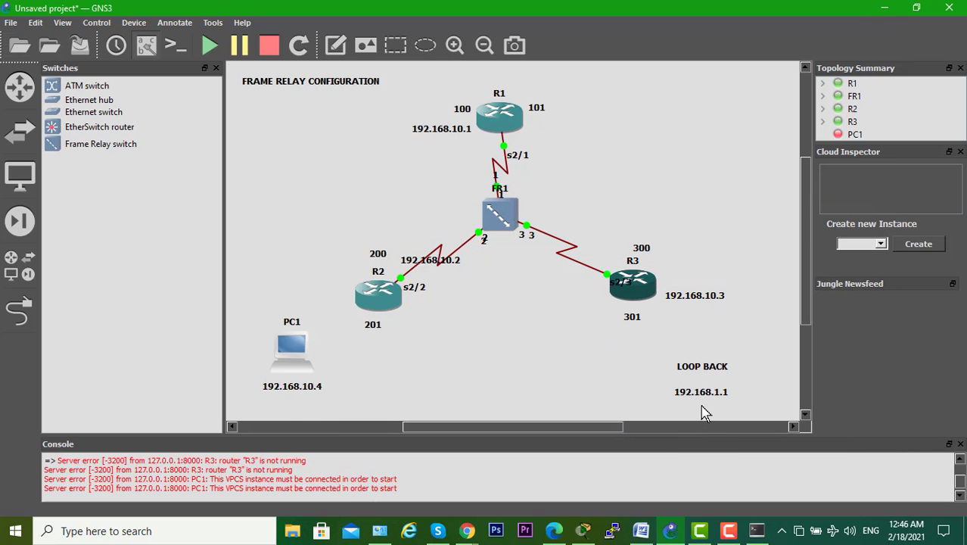
click(755, 532)
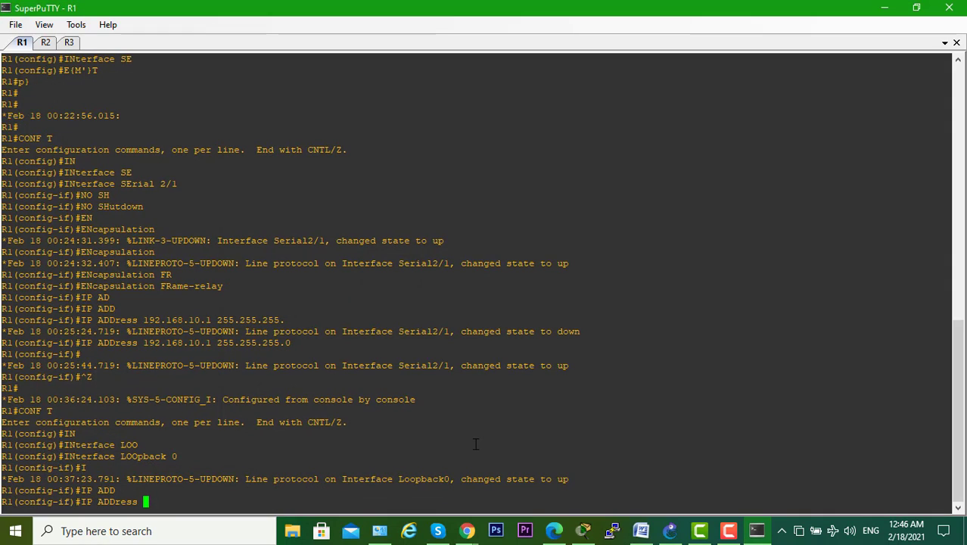
text(192.168)
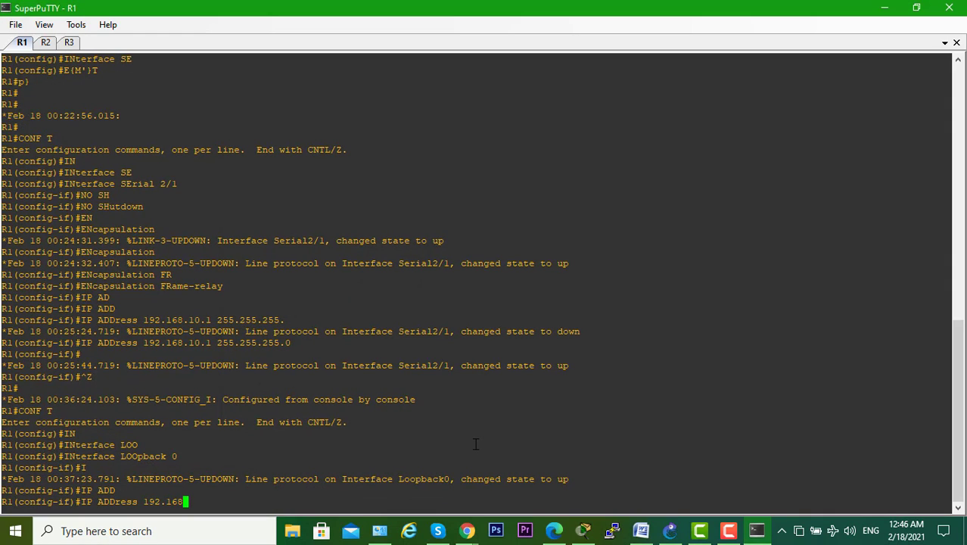
text(.1.1 255.255.255.0)
key(Return)
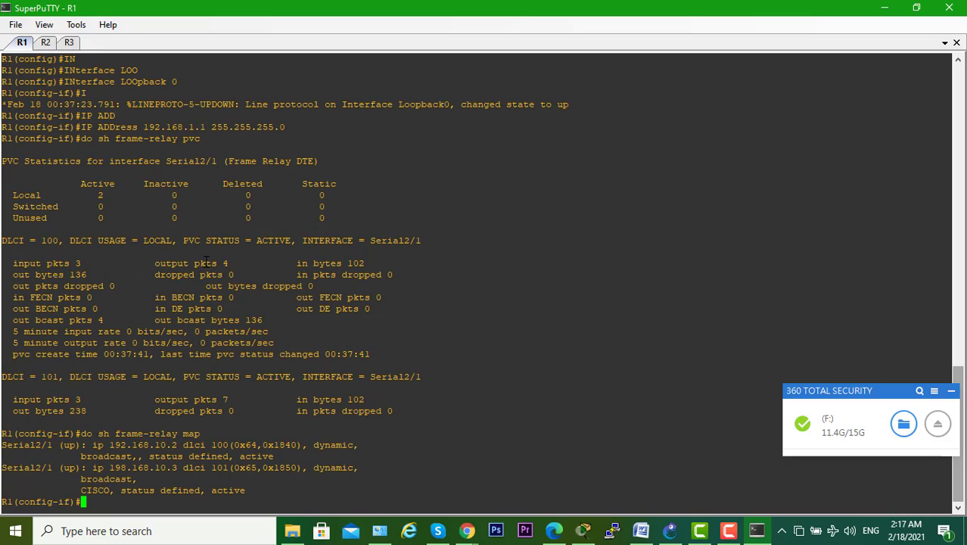
Step: Run do sh frame-relay pvc on R1 and examine the DLCI numbers of its Serial2/1 circuits
key(Up)
key(Up)
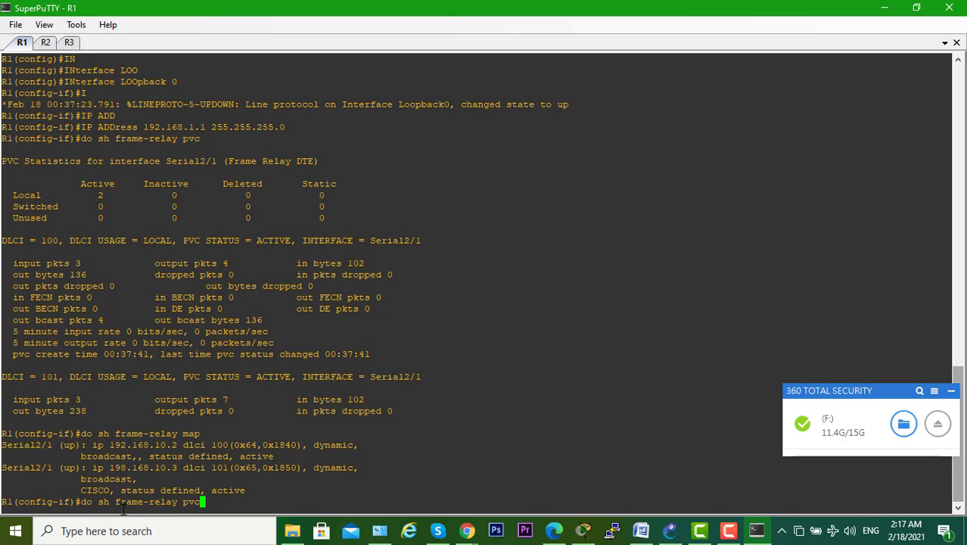
key(Return)
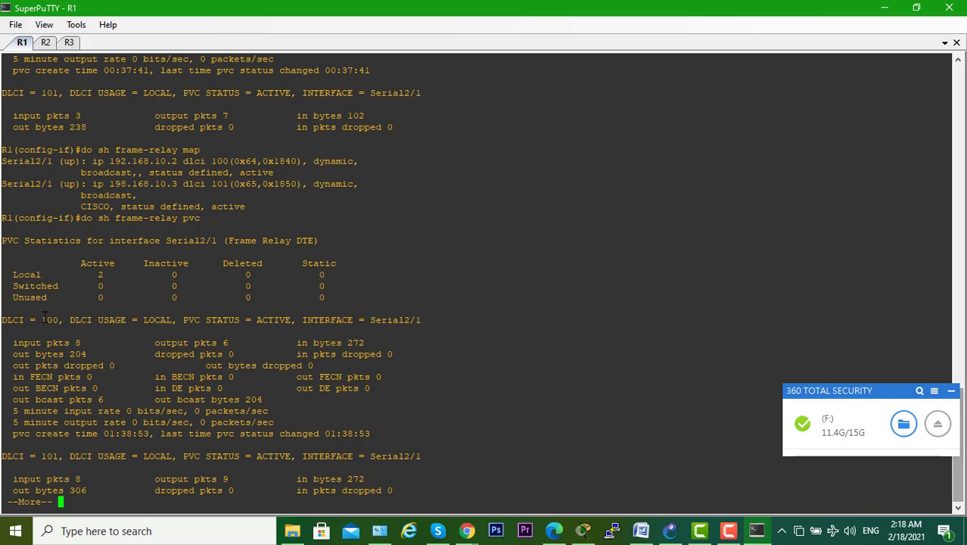
drag(42, 319, 62, 320)
click(48, 456)
drag(48, 455, 64, 456)
Step: Run do sh frame-relay pvc in R2's console and examine the DLCI numbers of its Serial2/2 circuits
click(46, 43)
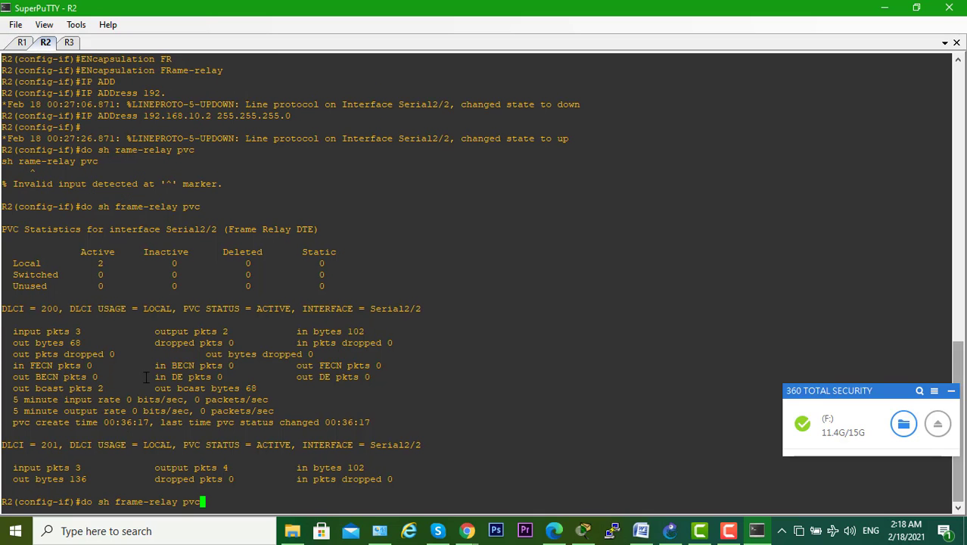
key(Return)
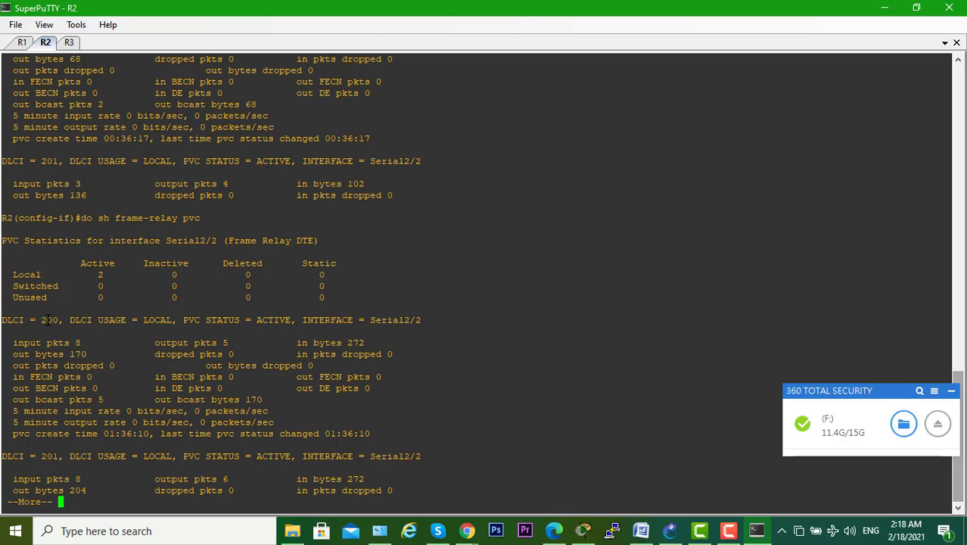
drag(42, 320, 64, 320)
drag(42, 456, 58, 456)
Step: Run show frame-relay pvc in R3's console and examine the DLCI numbers of its Serial2/3 circuits
click(69, 42)
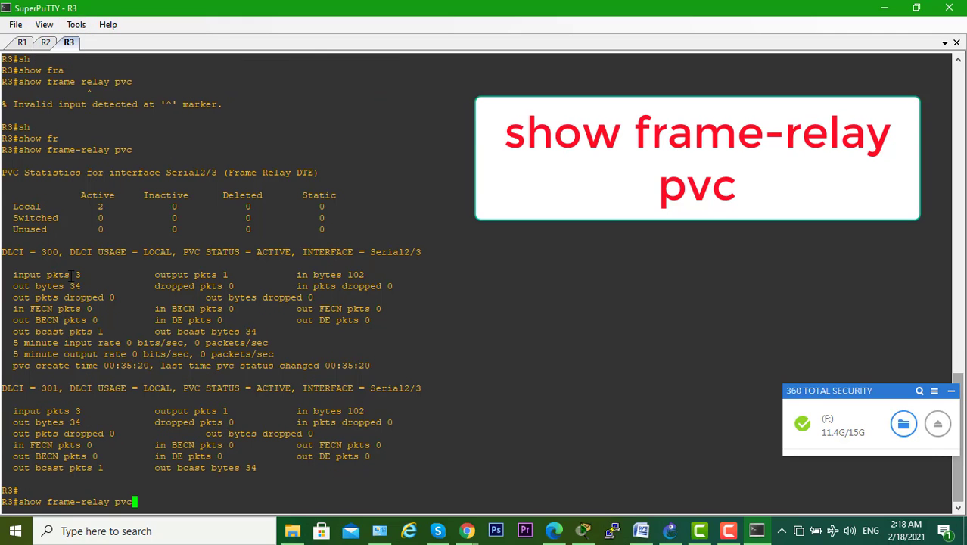
key(Return)
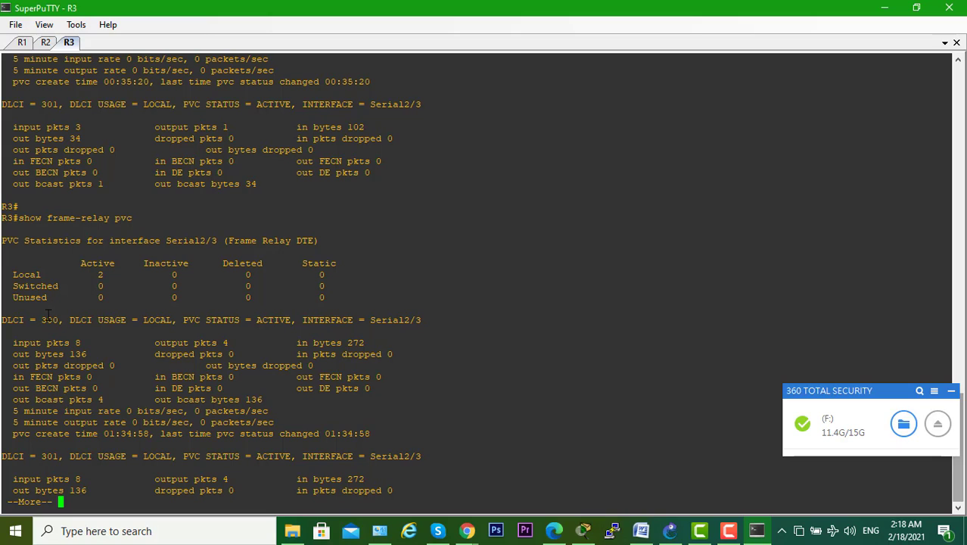
drag(37, 319, 58, 319)
drag(36, 456, 61, 457)
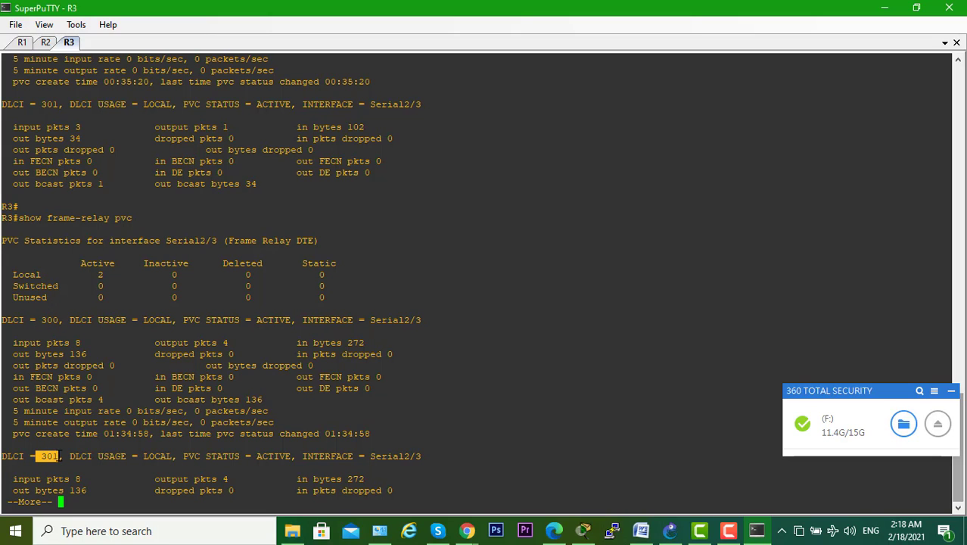